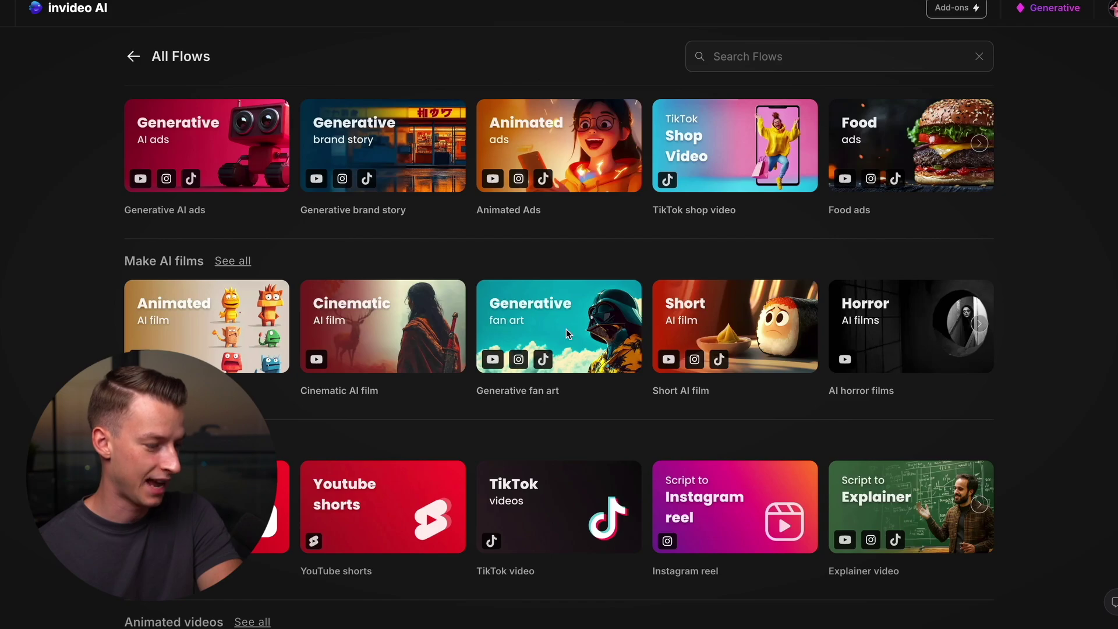
Examine the available flow templates across the generative AI videos, advertisements, AI films, script-based and animated video categories
scroll(568, 333, "down", 2)
scroll(567, 333, "up", 5)
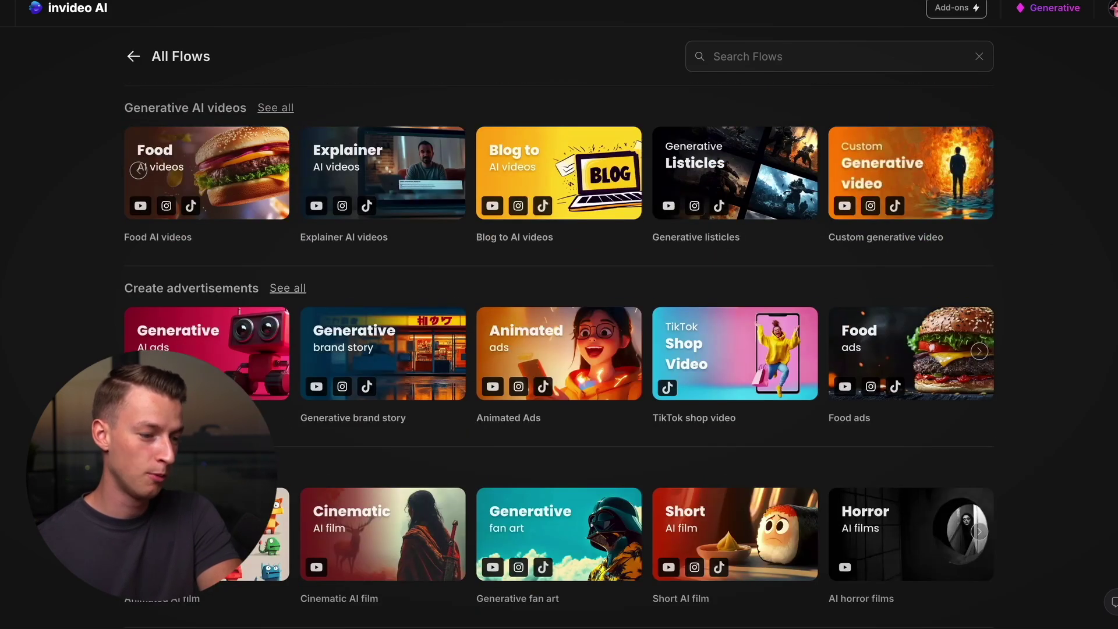
scroll(656, 324, "down", 1)
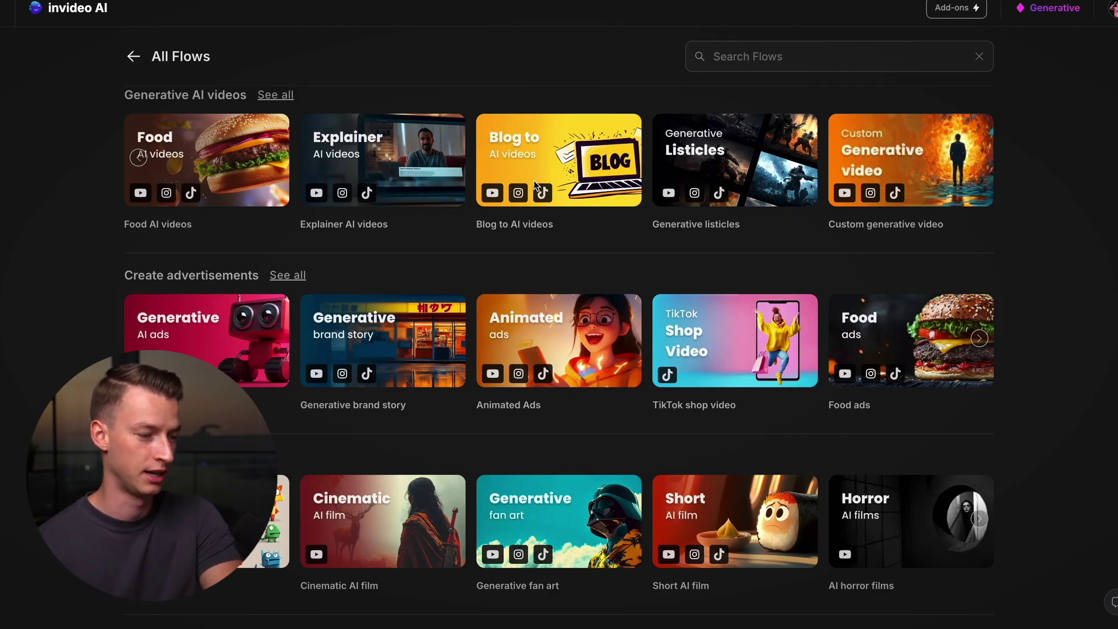
scroll(781, 178, "down", 5)
scroll(751, 182, "up", 4)
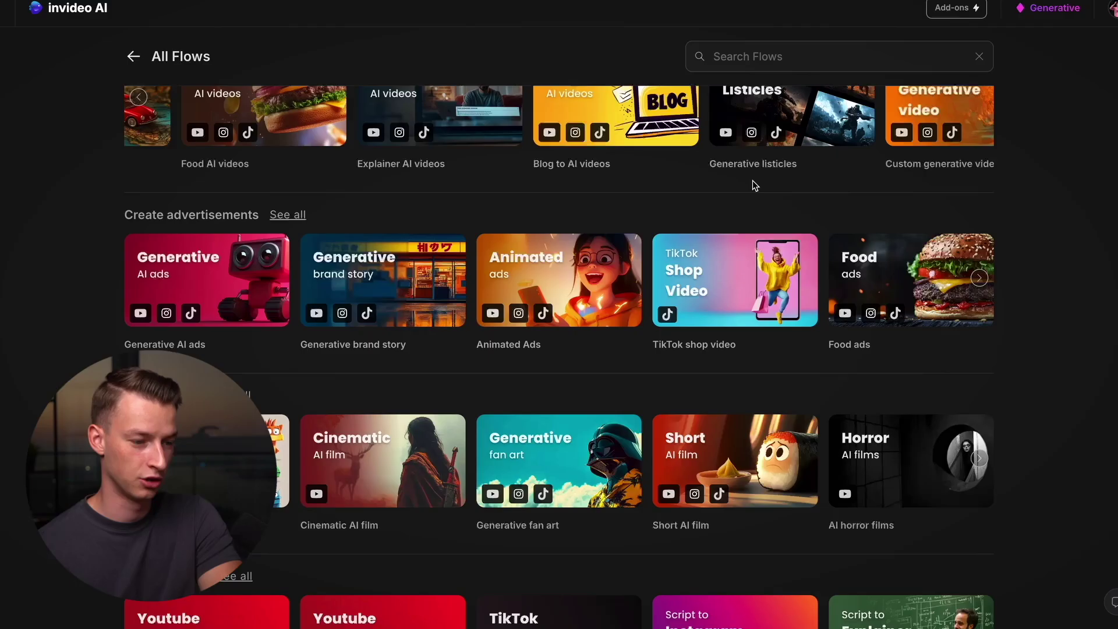
scroll(925, 177, "up", 1)
scroll(925, 177, "left", 1)
scroll(927, 177, "right", 1)
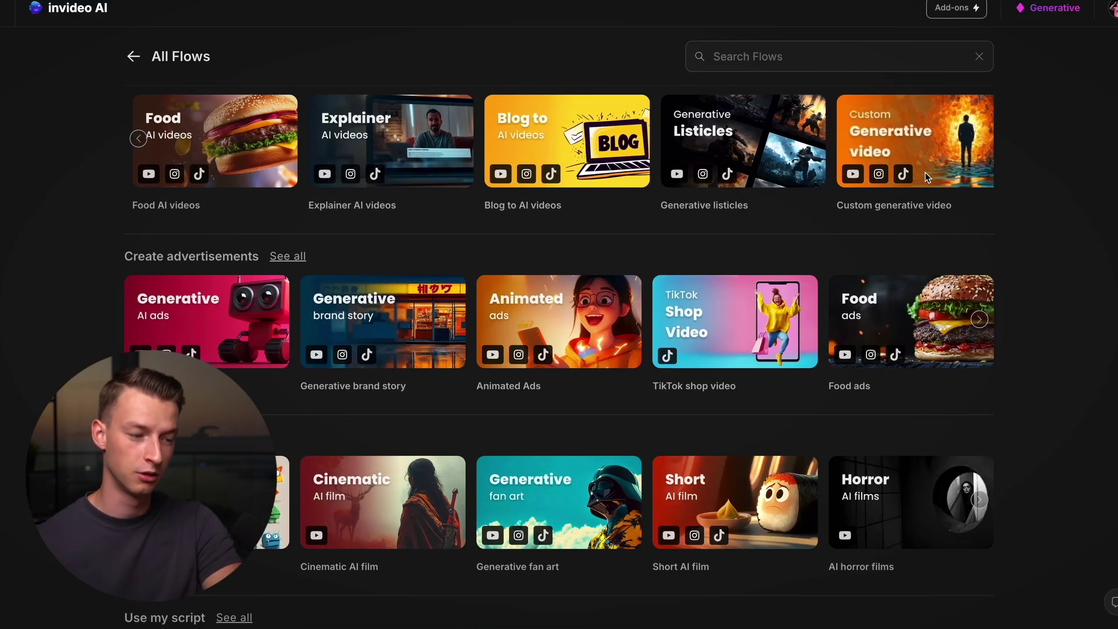
scroll(927, 176, "down", 4)
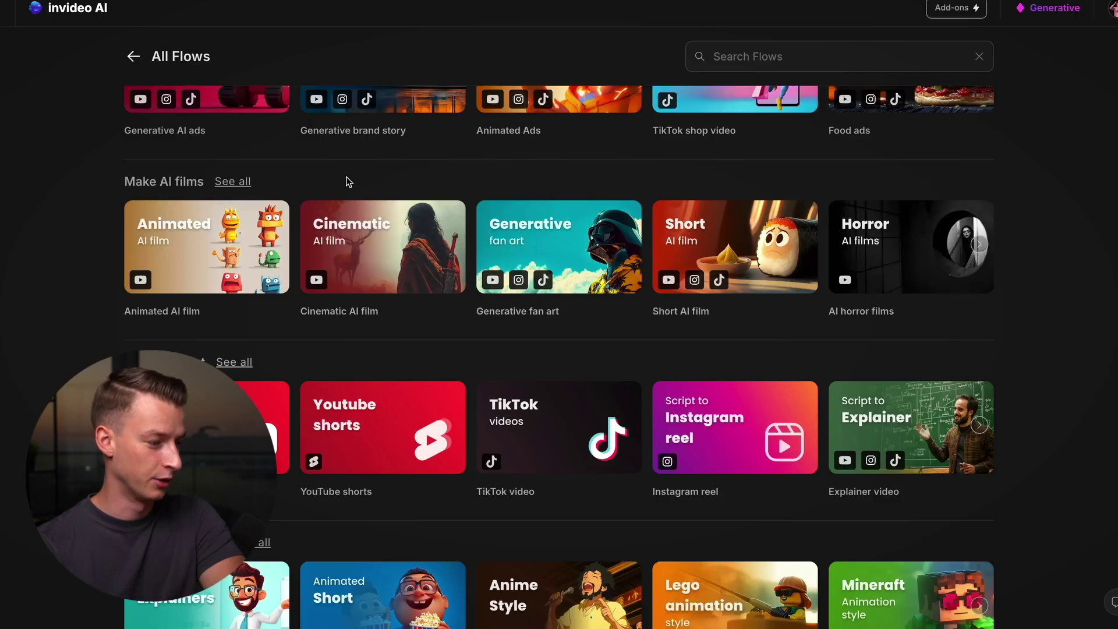
scroll(268, 382, "down", 7)
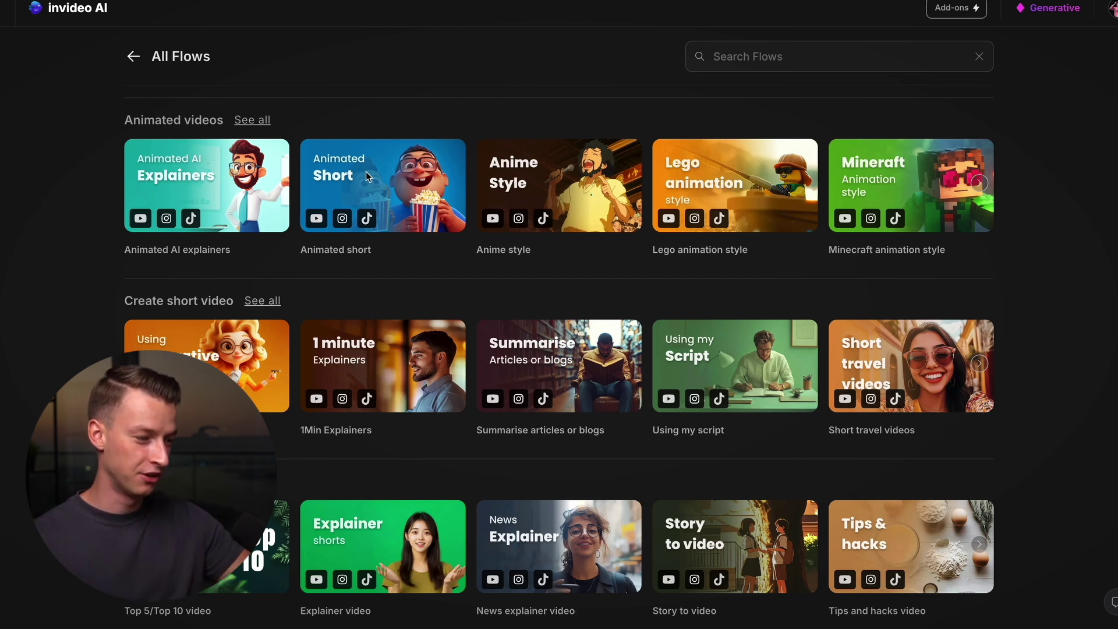
scroll(367, 173, "right", 5)
scroll(366, 174, "right", 2)
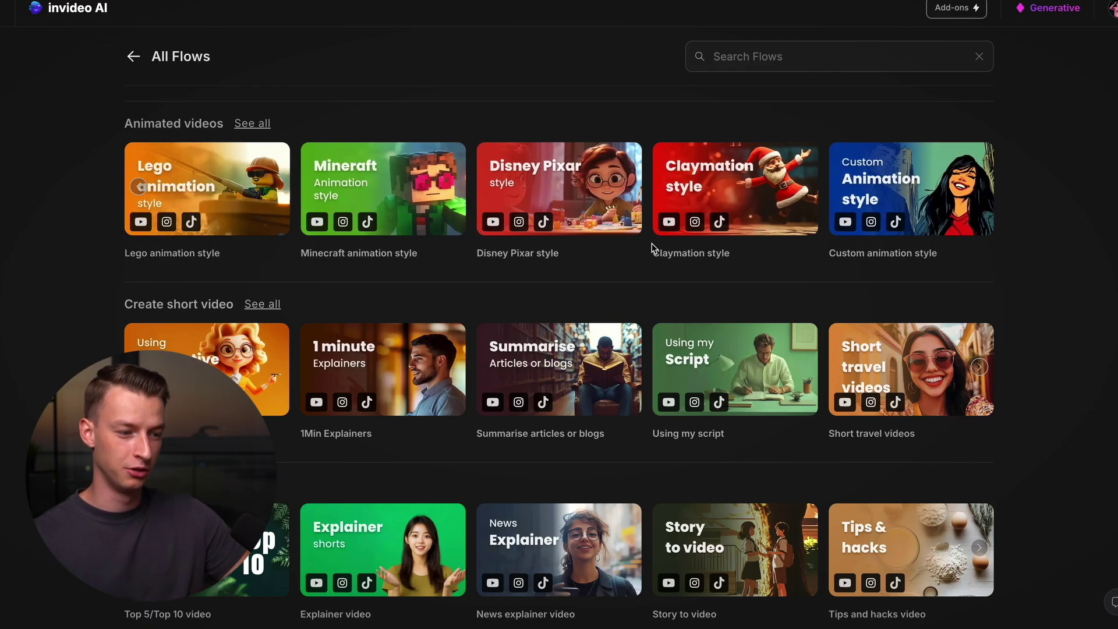
In the Food AI videos flow, choose 1 minute and enter the ad prompt for a blue-themed New York apple pie shop, without human faces or transitions
scroll(652, 249, "up", 7)
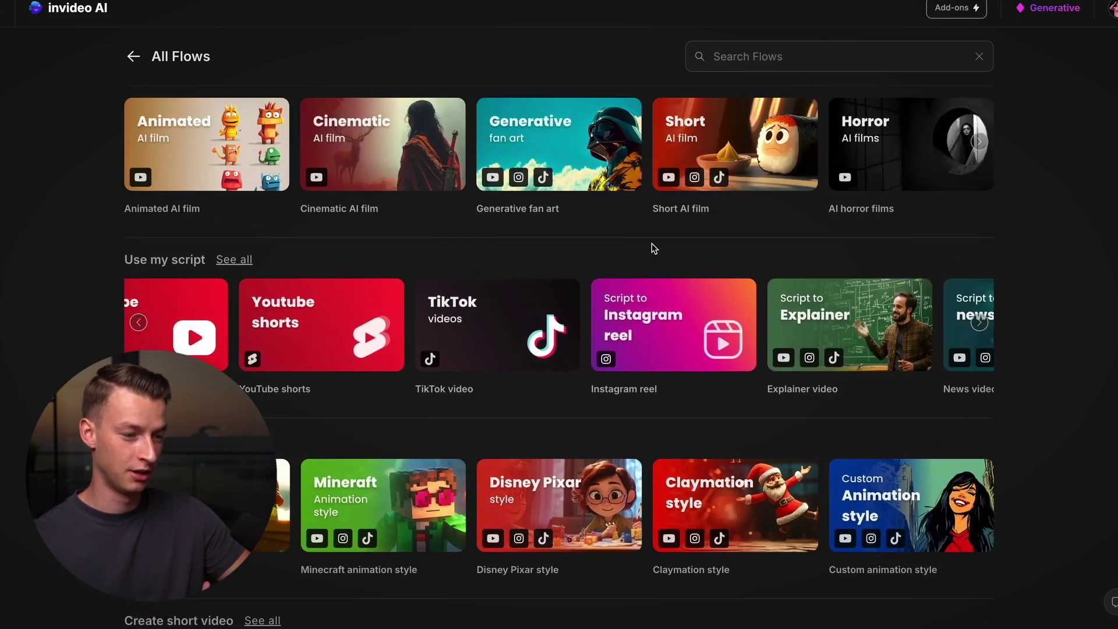
scroll(652, 245, "up", 5)
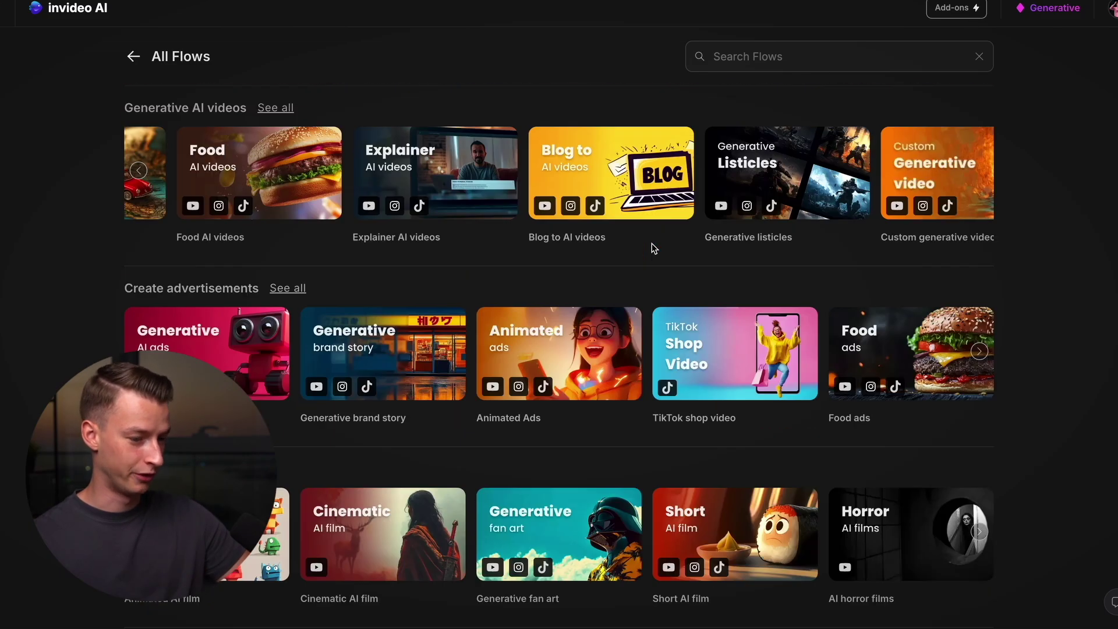
scroll(407, 174, "left", 3)
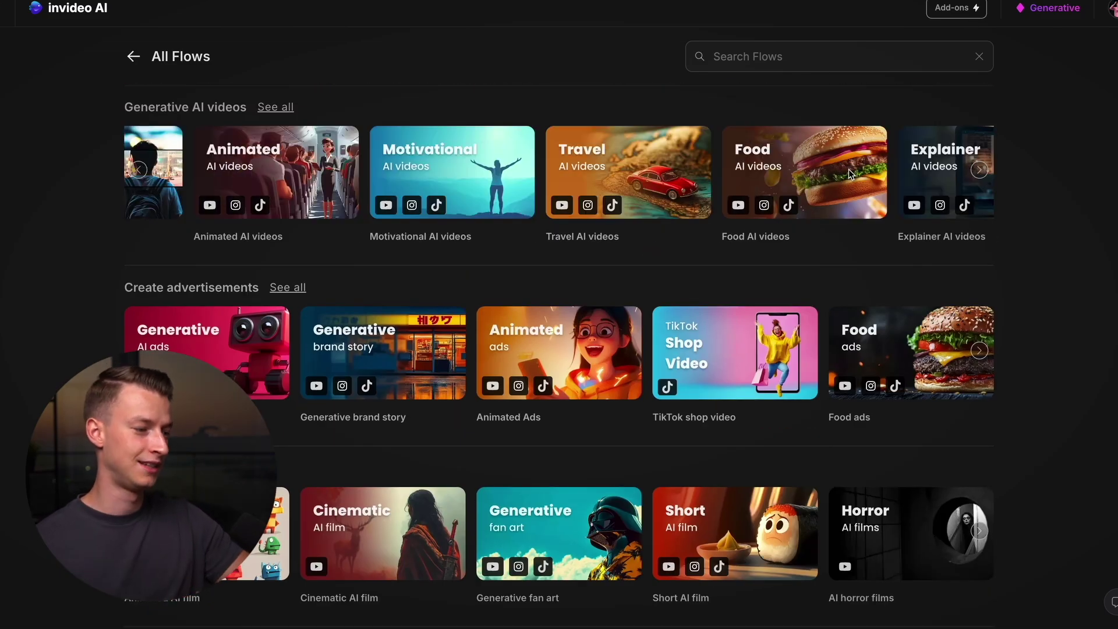
left_click(797, 166)
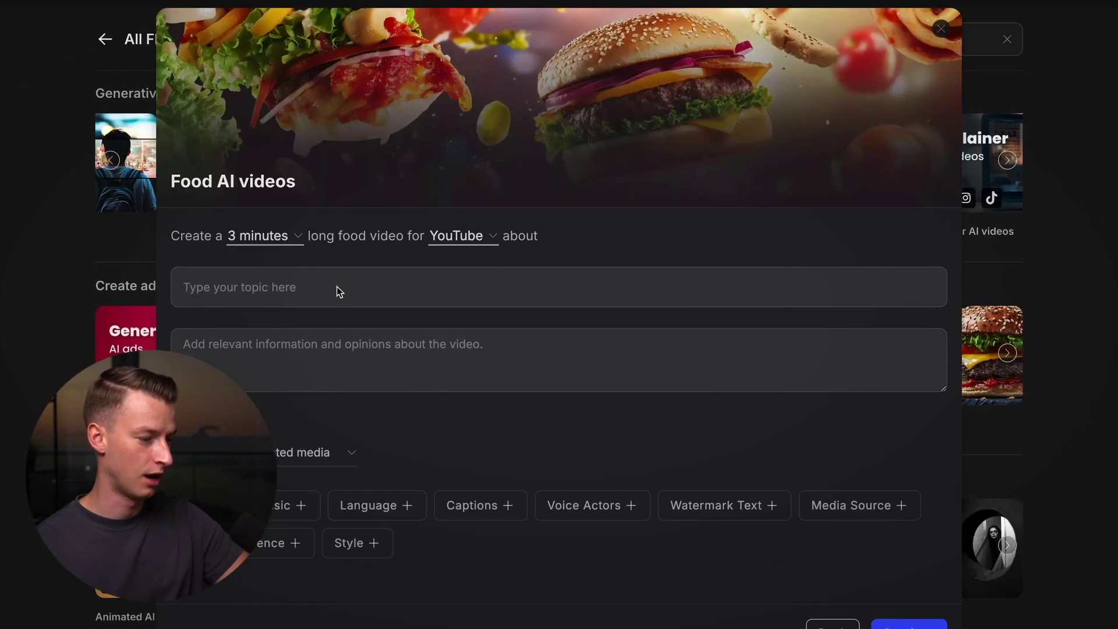
left_click(263, 239)
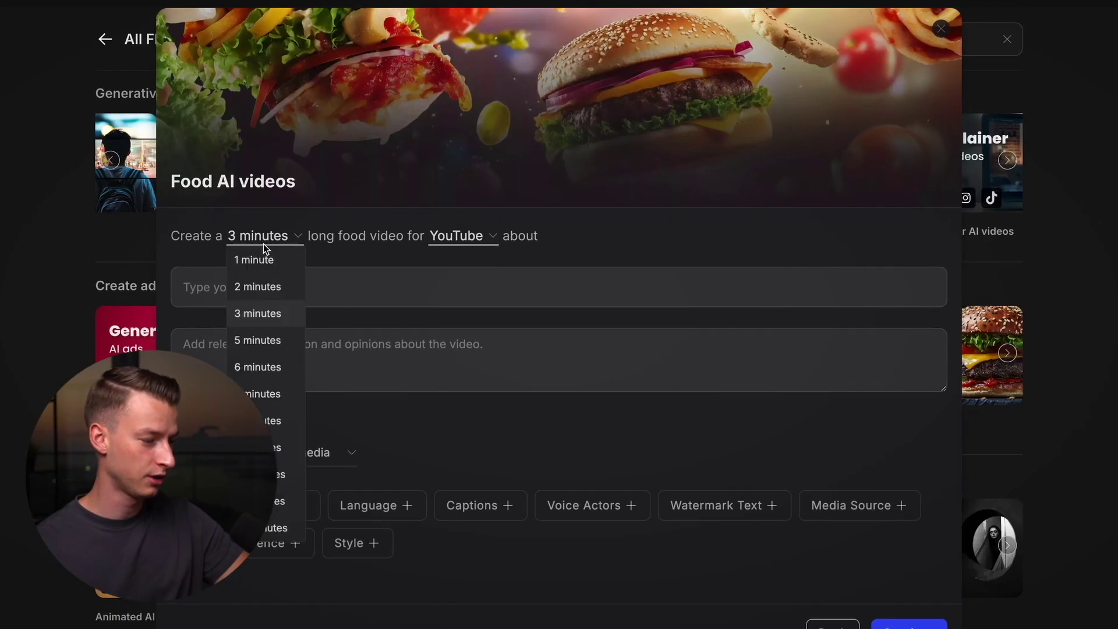
left_click(282, 259)
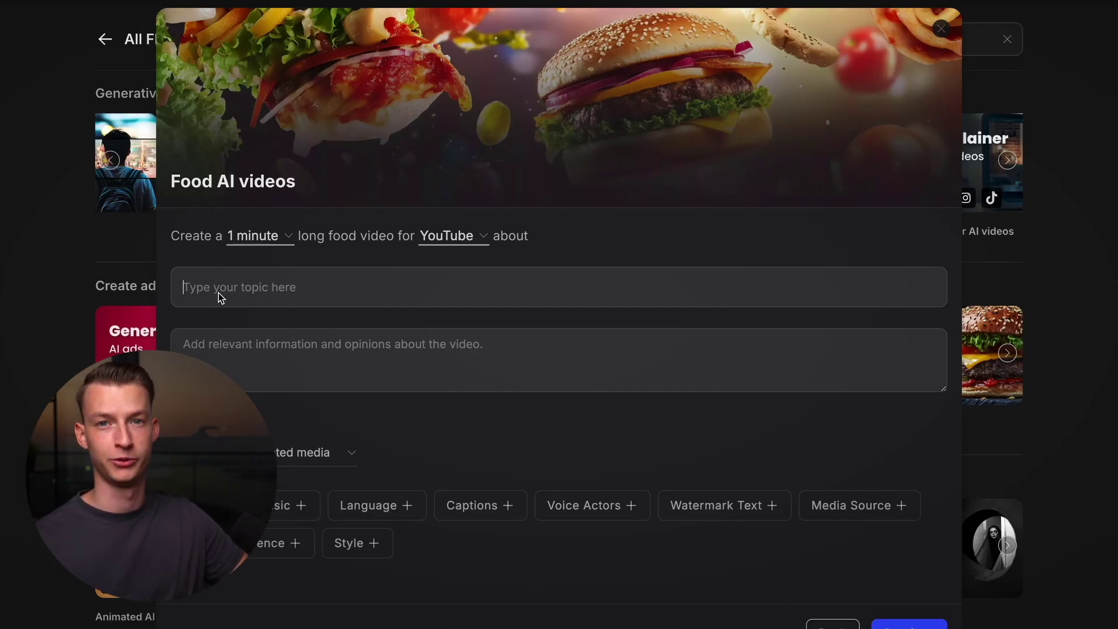
key("ctrl+v")
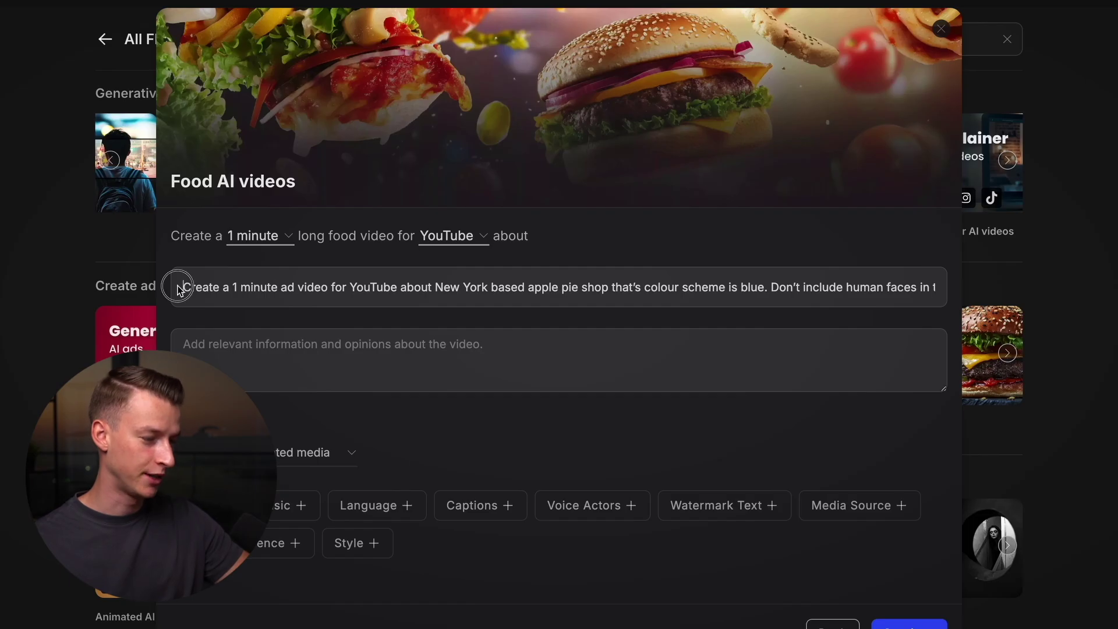
Read through the whole topic prompt, from its opening sentence to the final instruction about transitions
left_click_drag(179, 287, 587, 291)
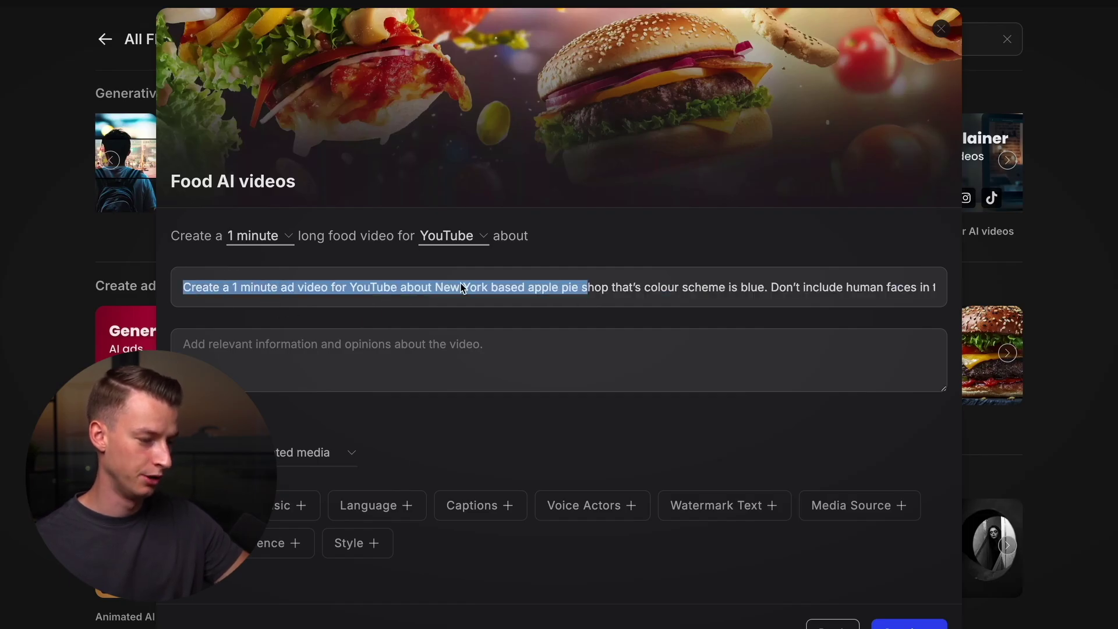
left_click_drag(432, 291, 324, 290)
left_click(786, 285)
left_click(325, 290)
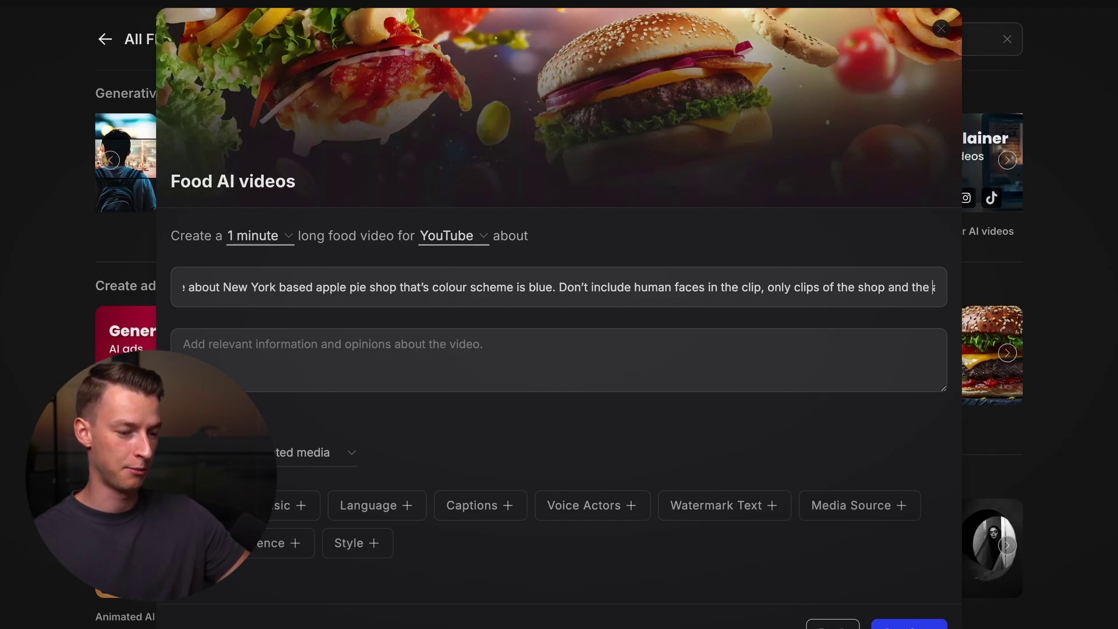
left_click(914, 287)
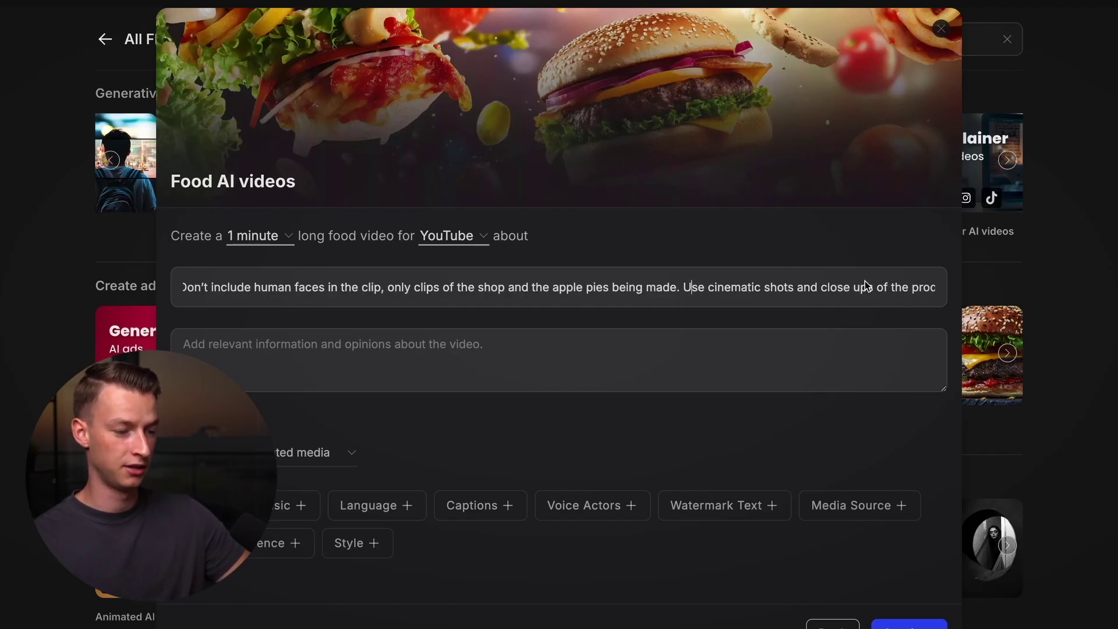
left_click(705, 287)
left_click_drag(706, 288, 631, 285)
left_click(567, 288)
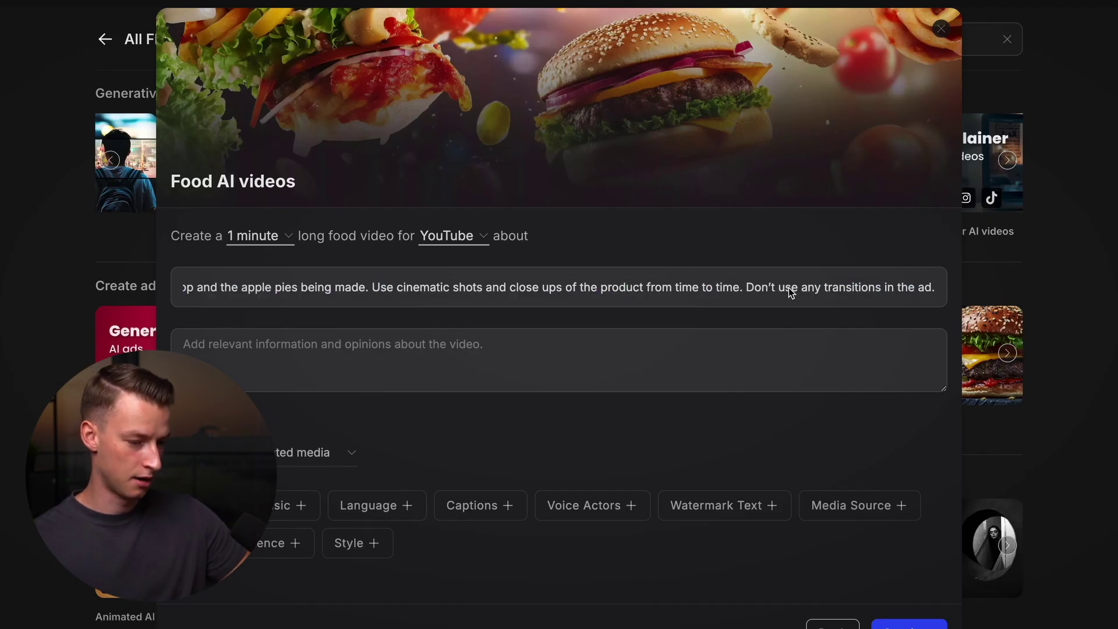
left_click_drag(747, 287, 944, 291)
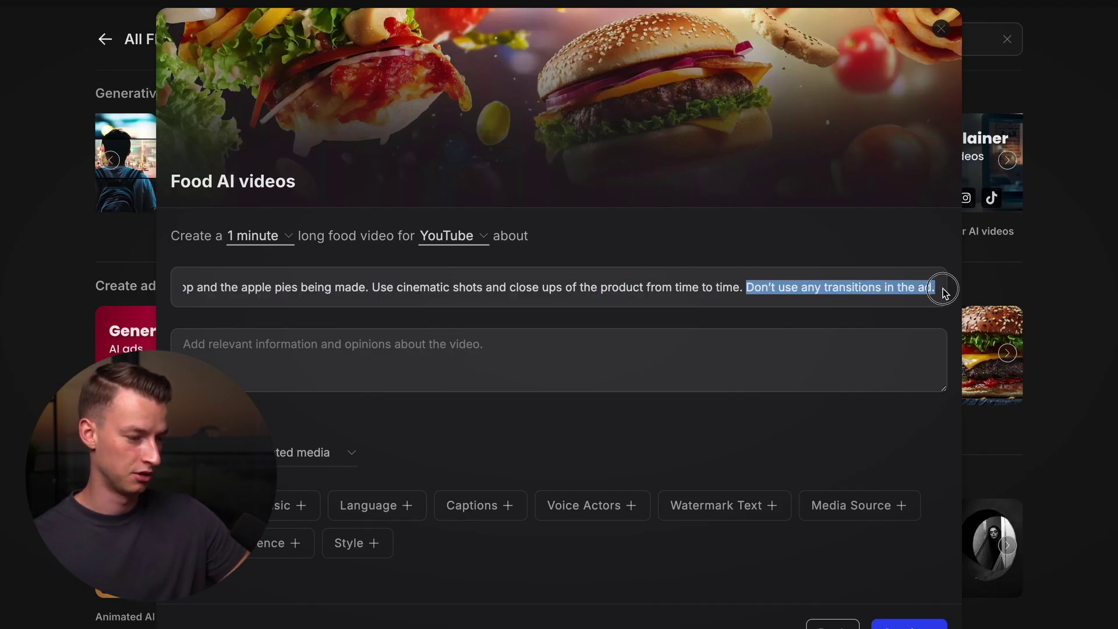
left_click(474, 381)
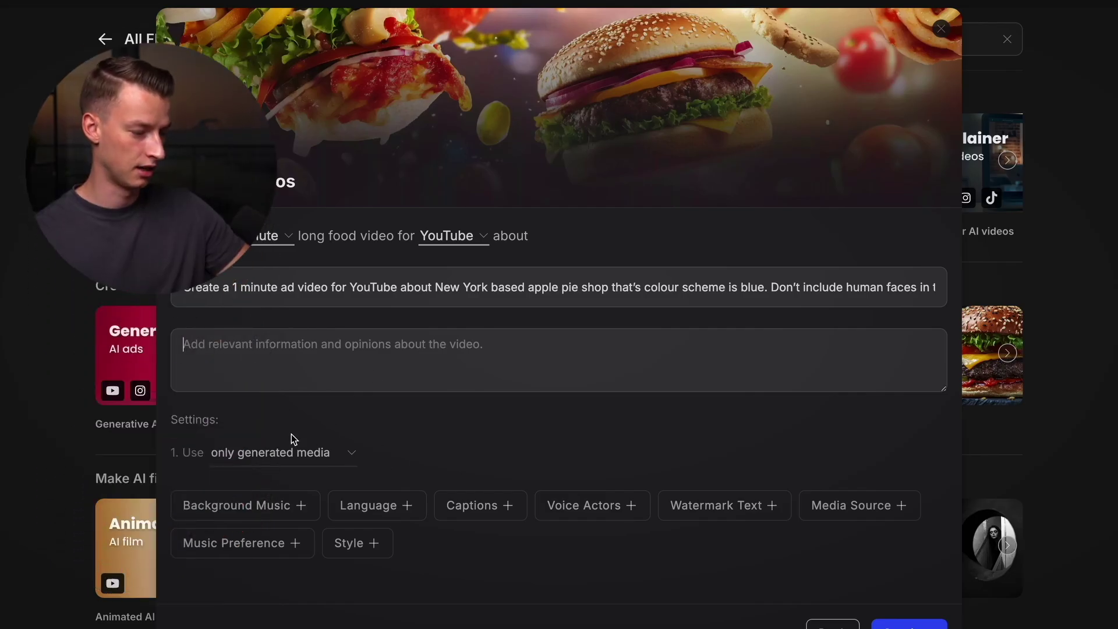
Choose only generated media for the video and add a background music setting of "calming"
left_click(270, 455)
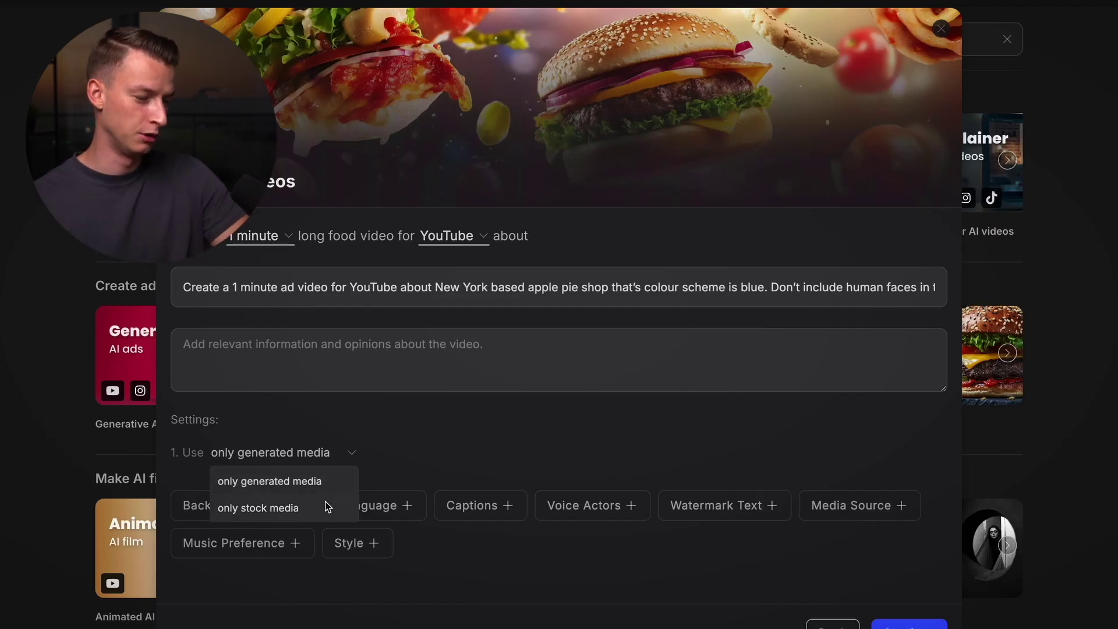
left_click(324, 481)
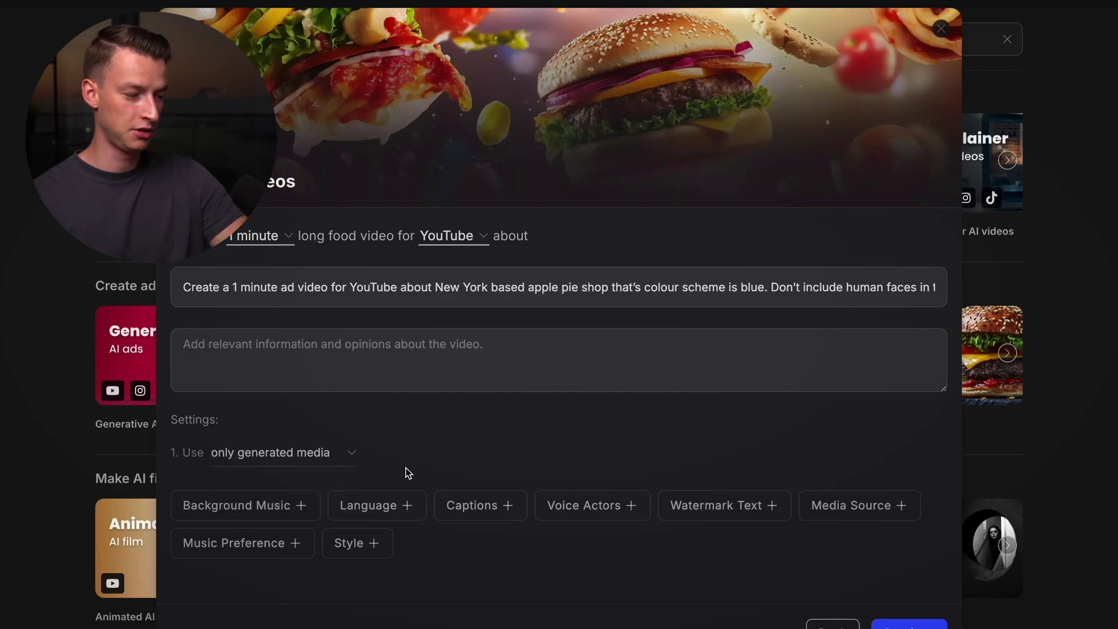
mouse_move(396, 463)
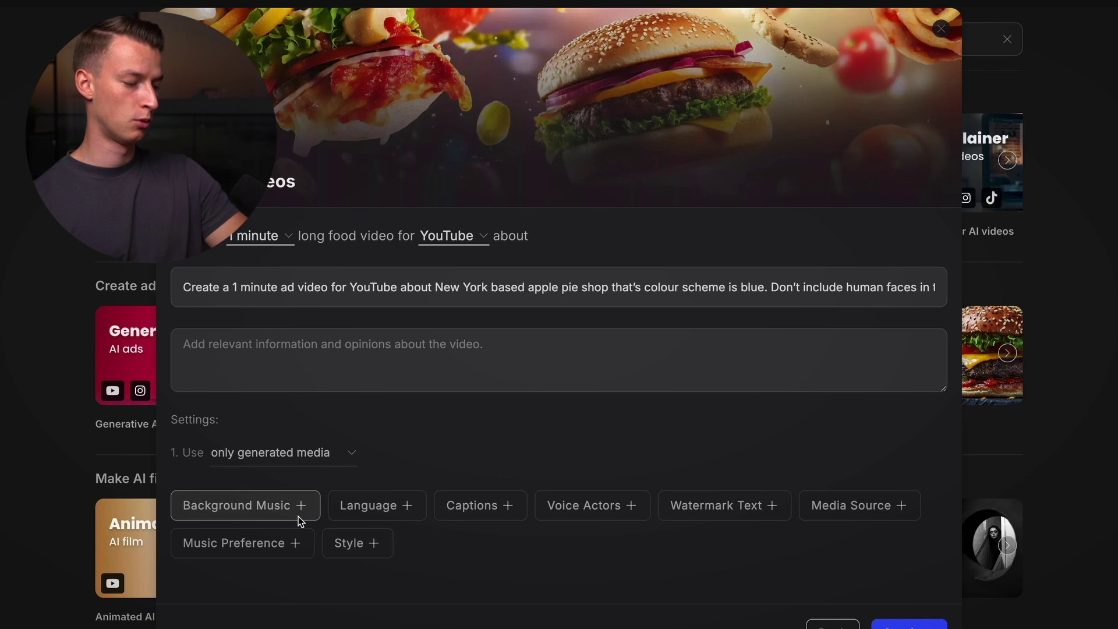
left_click(281, 508)
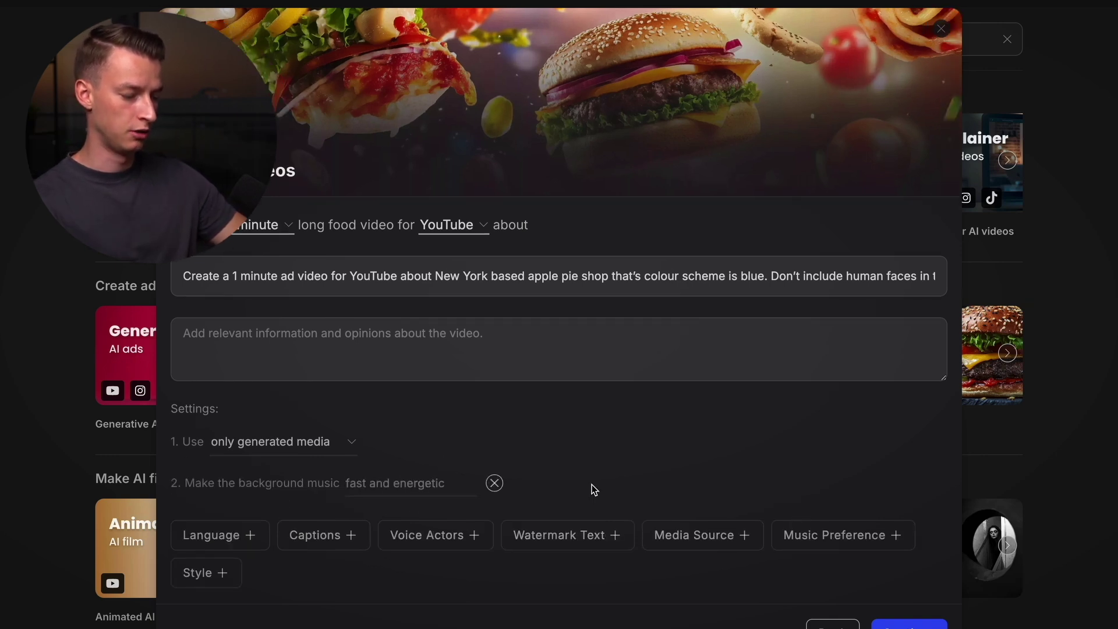
type("calming")
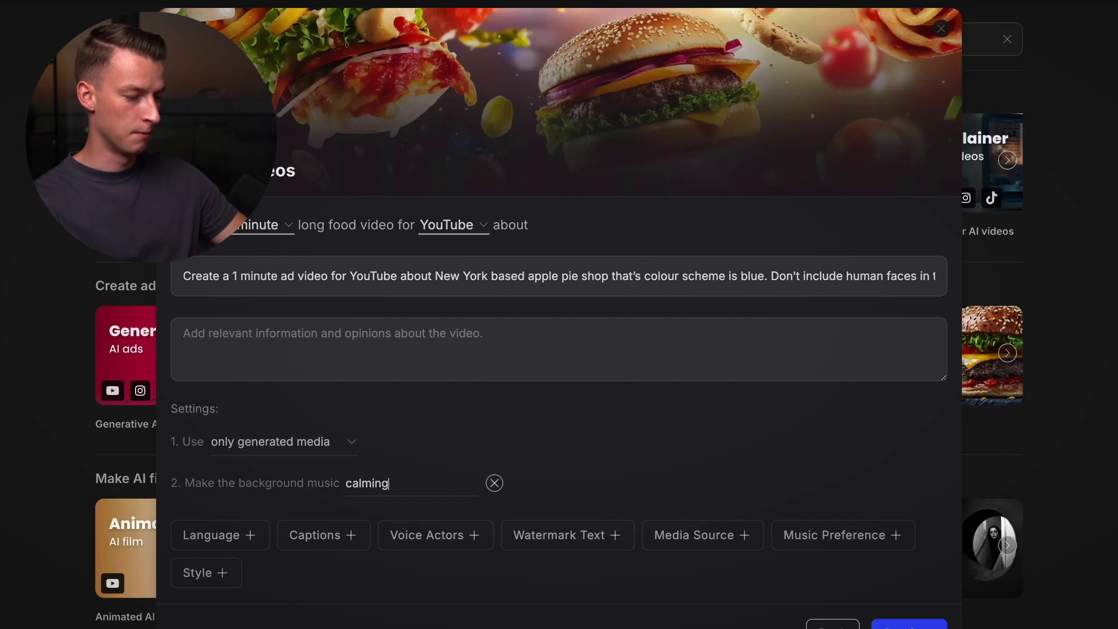
Add a captions setting that uses bold subtitles with popping effect
left_click(293, 539)
left_click(310, 524)
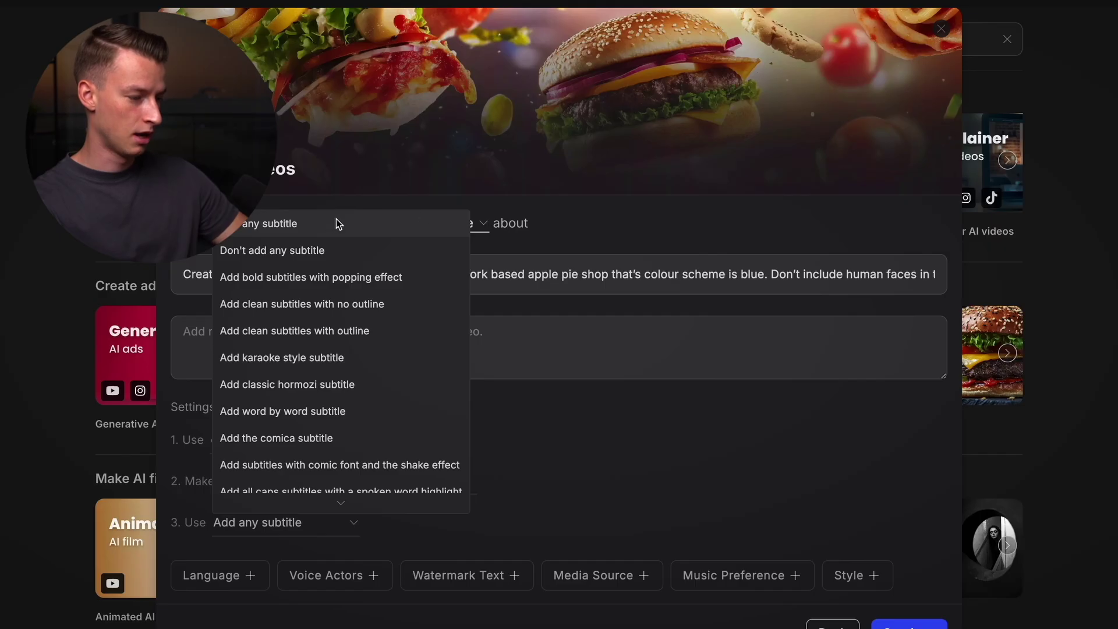
left_click(372, 277)
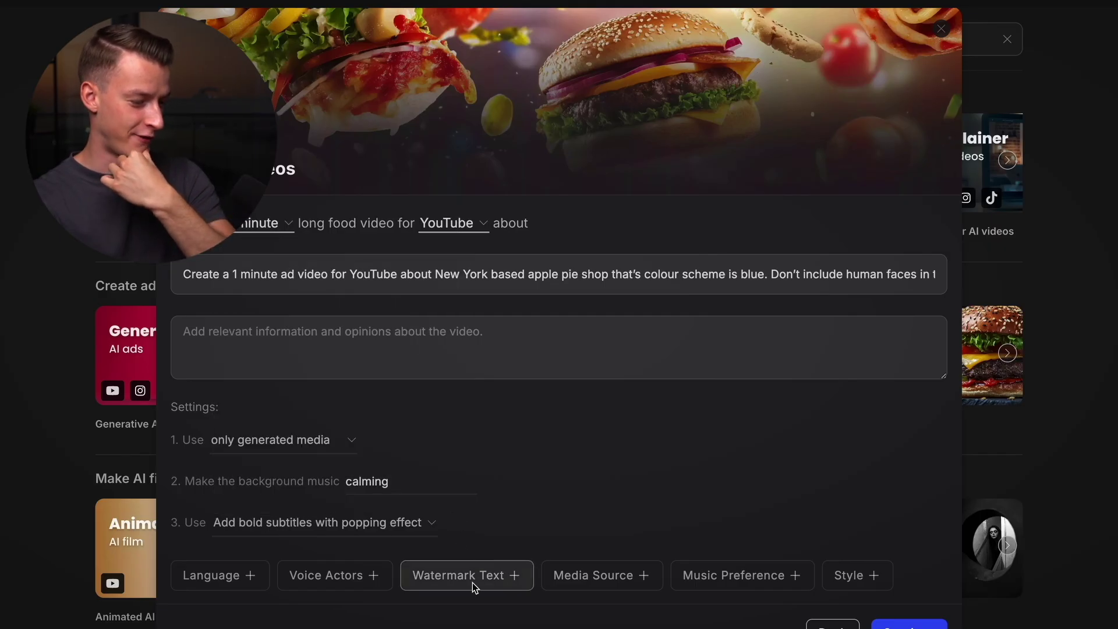
Add a voice actor setting with a male, clear American voice for the Narrator
left_click(349, 576)
scroll(366, 537, "down", 1)
left_click(295, 527)
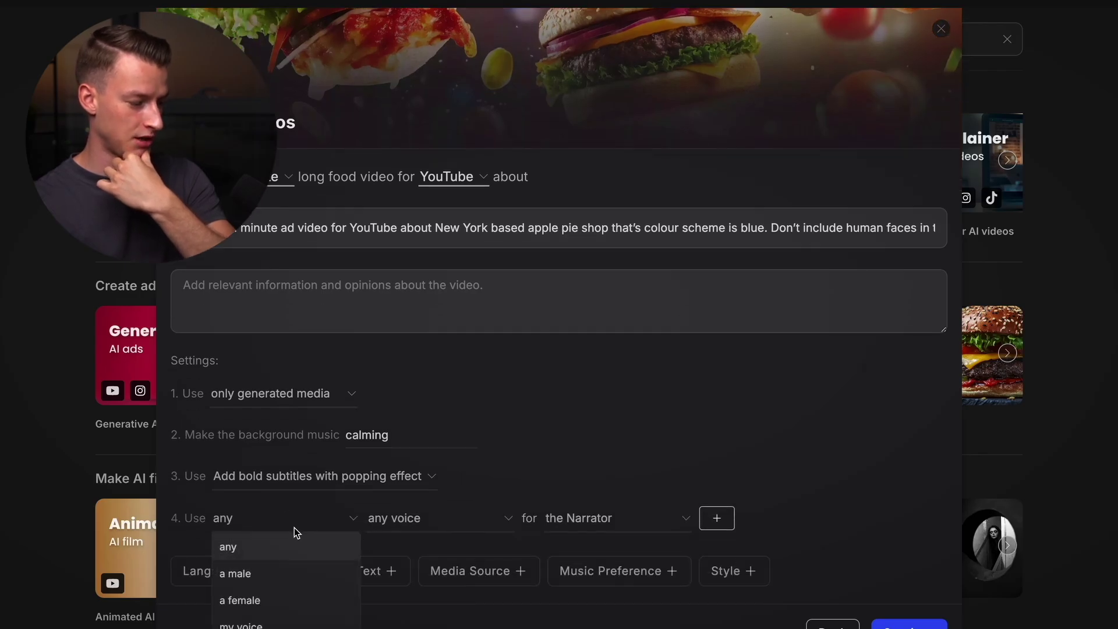
left_click(263, 571)
left_click(413, 520)
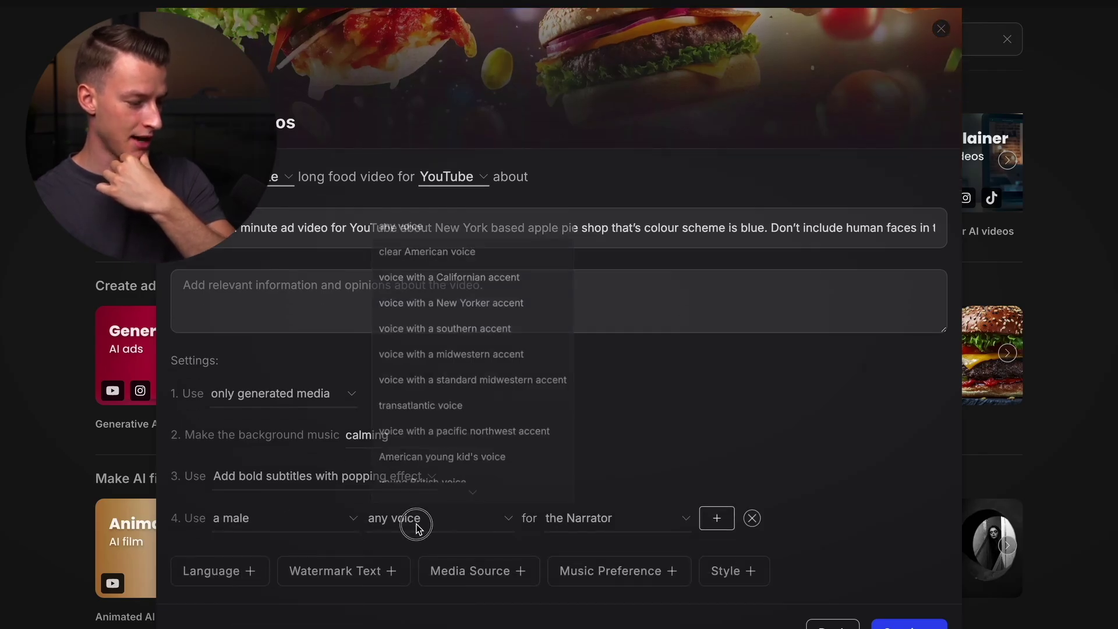
left_click(512, 249)
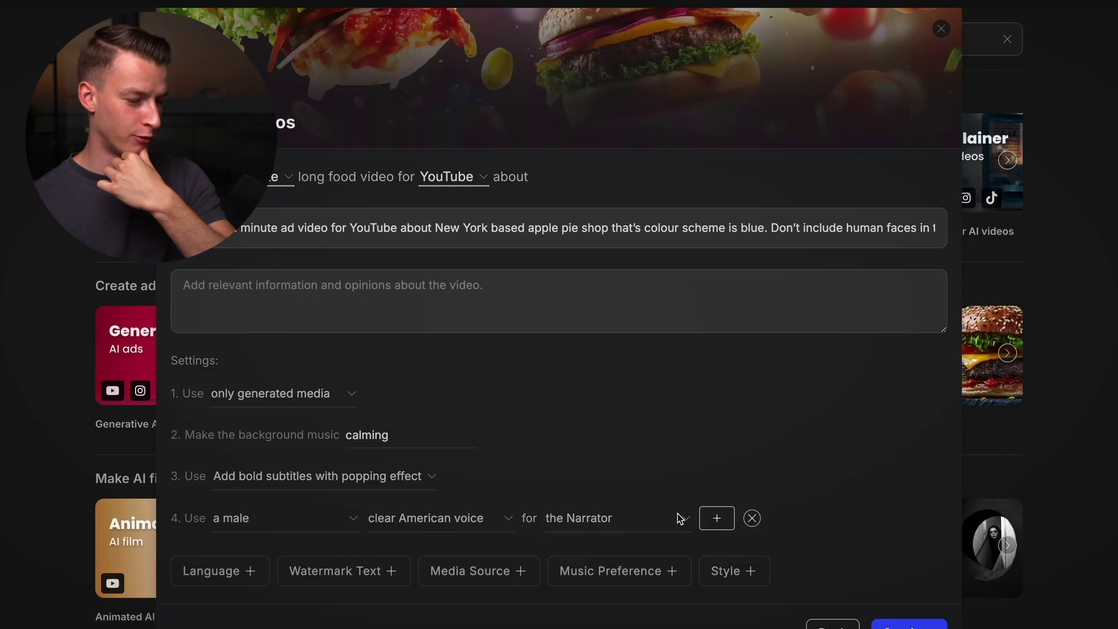
left_click(657, 526)
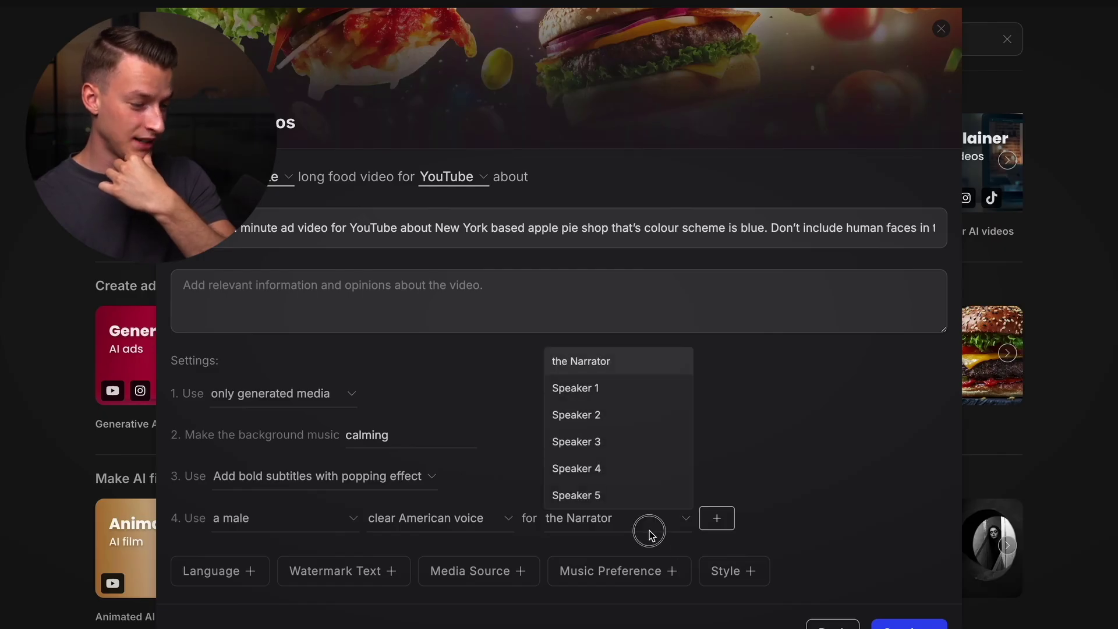
left_click(656, 527)
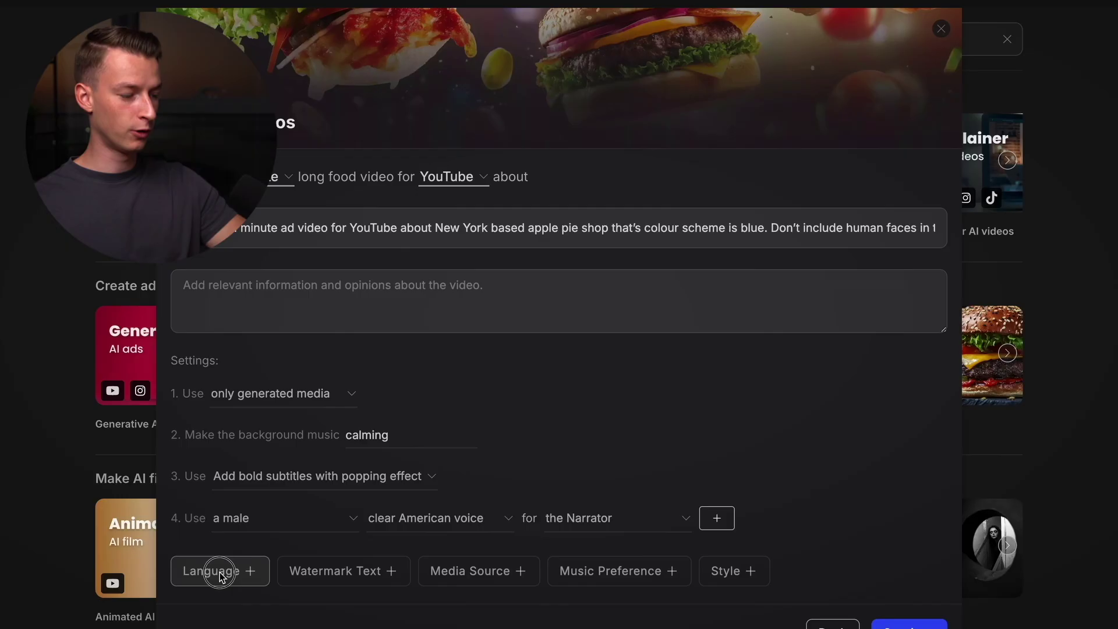
Add a language setting, look through the available languages, and keep English
left_click(220, 573)
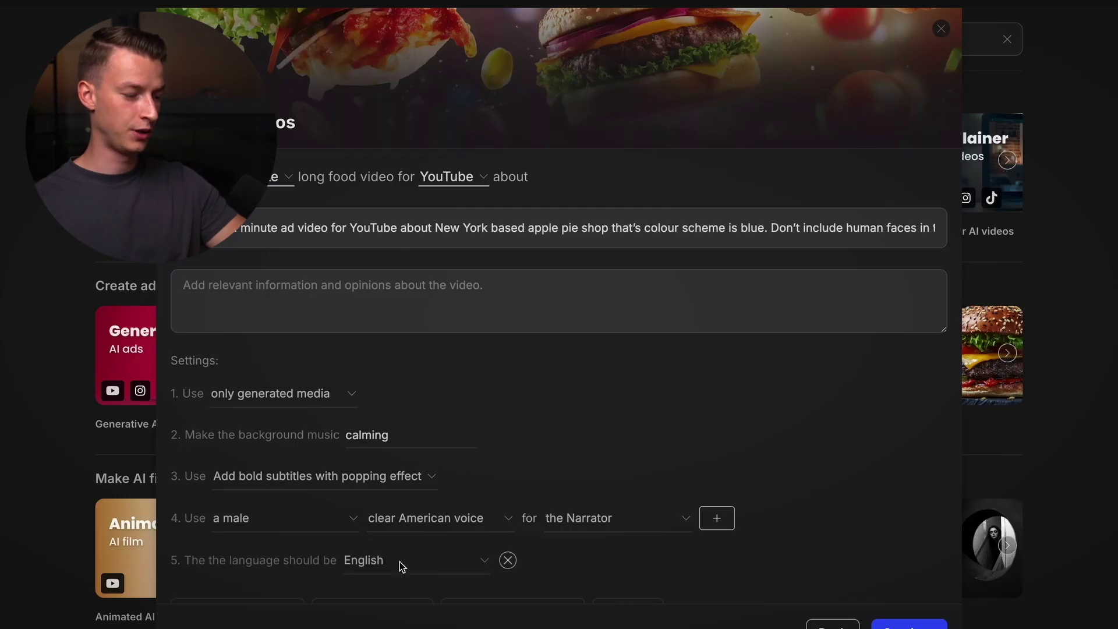
scroll(400, 561, "down", 1)
left_click(400, 516)
scroll(417, 364, "down", 5)
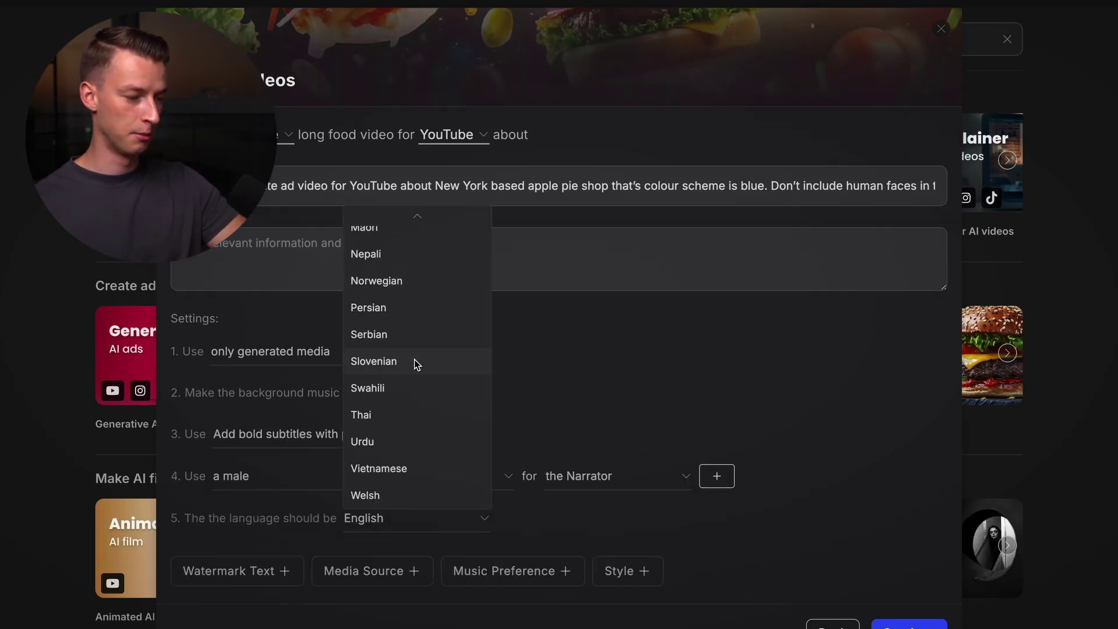
scroll(417, 364, "up", 6)
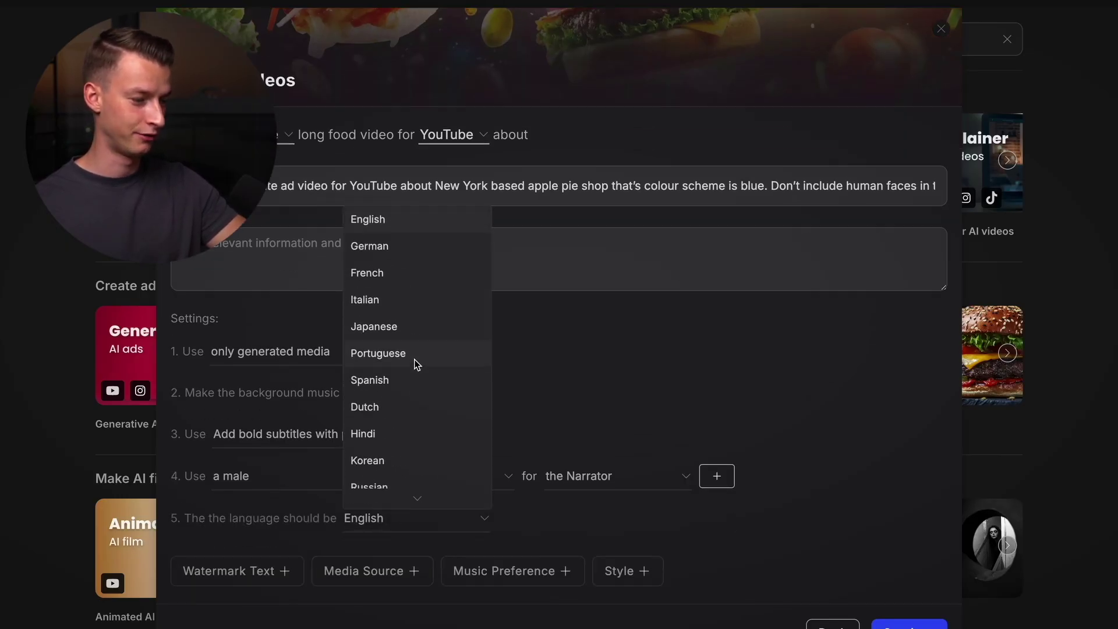
left_click(600, 295)
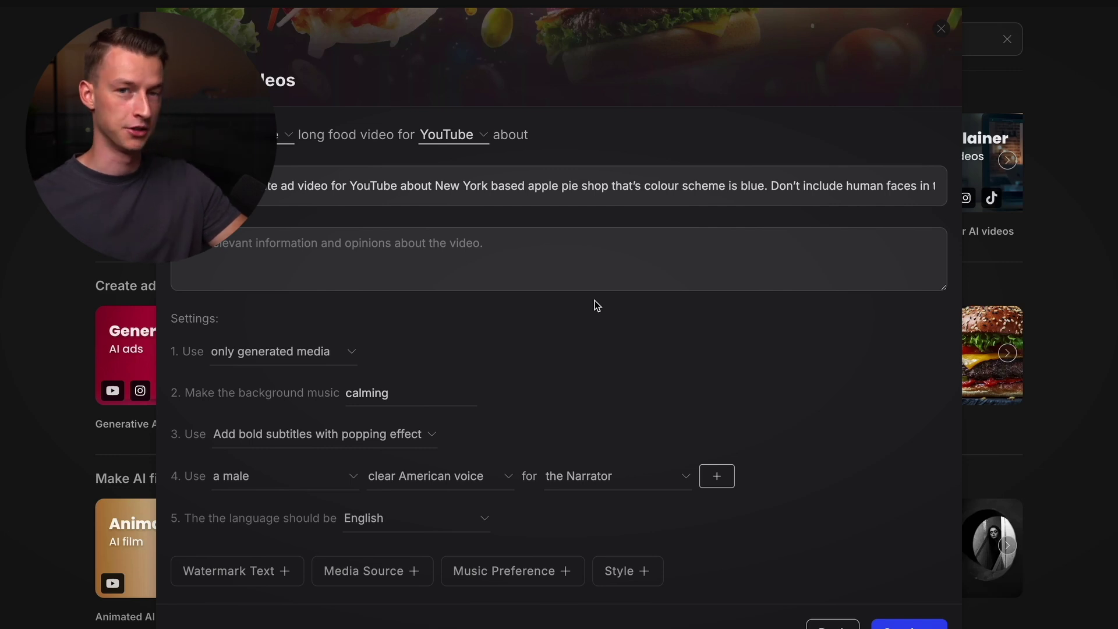
left_click(632, 574)
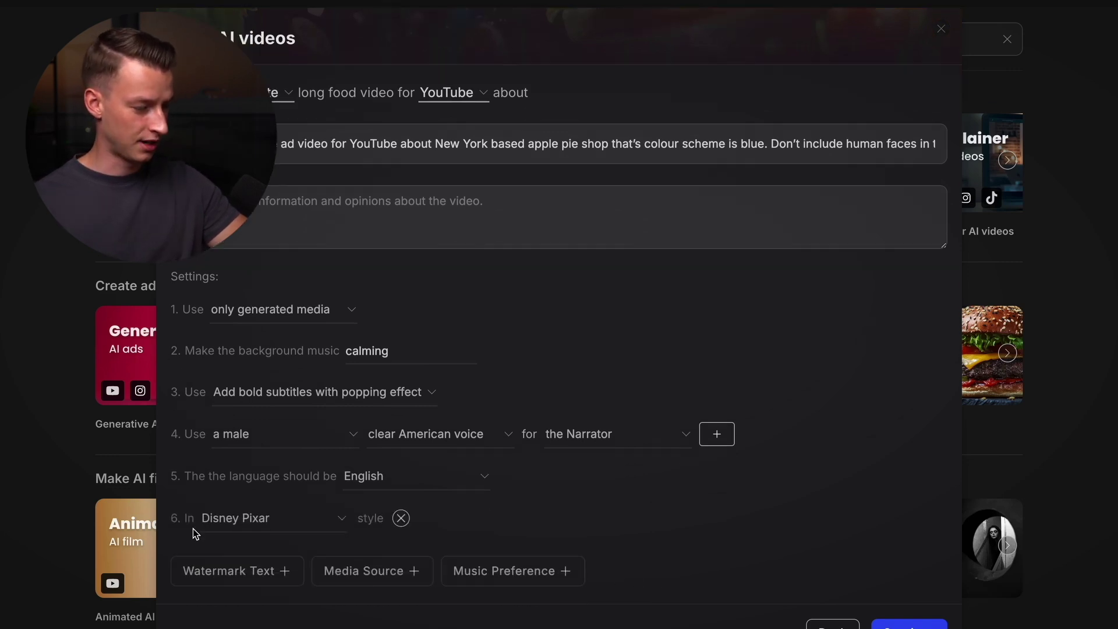
left_click(232, 518)
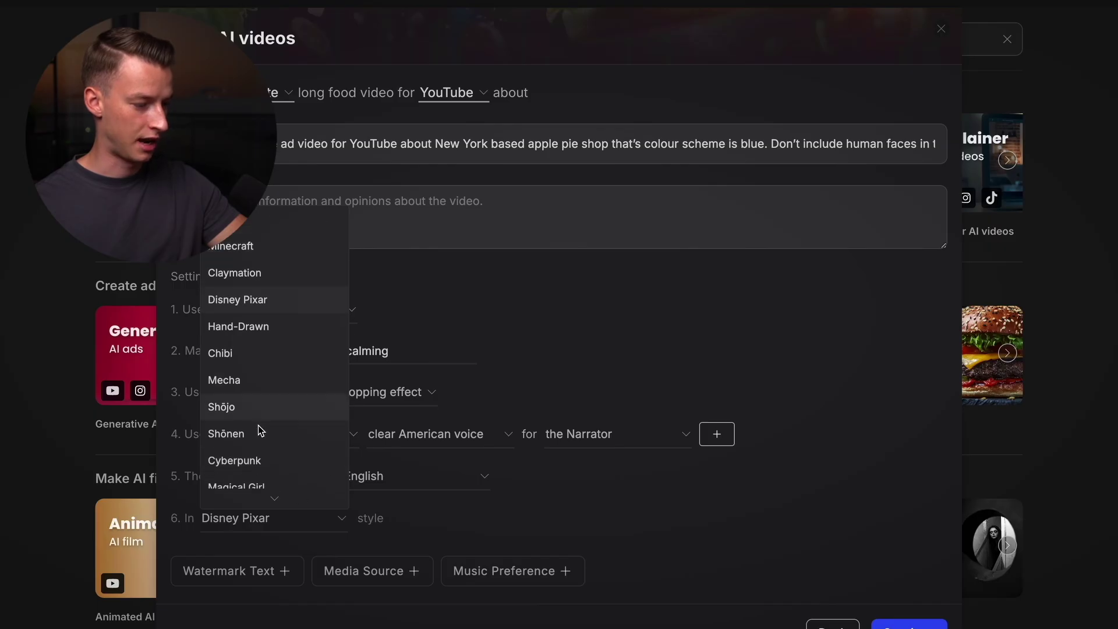
scroll(257, 425, "down", 5)
scroll(306, 474, "up", 5)
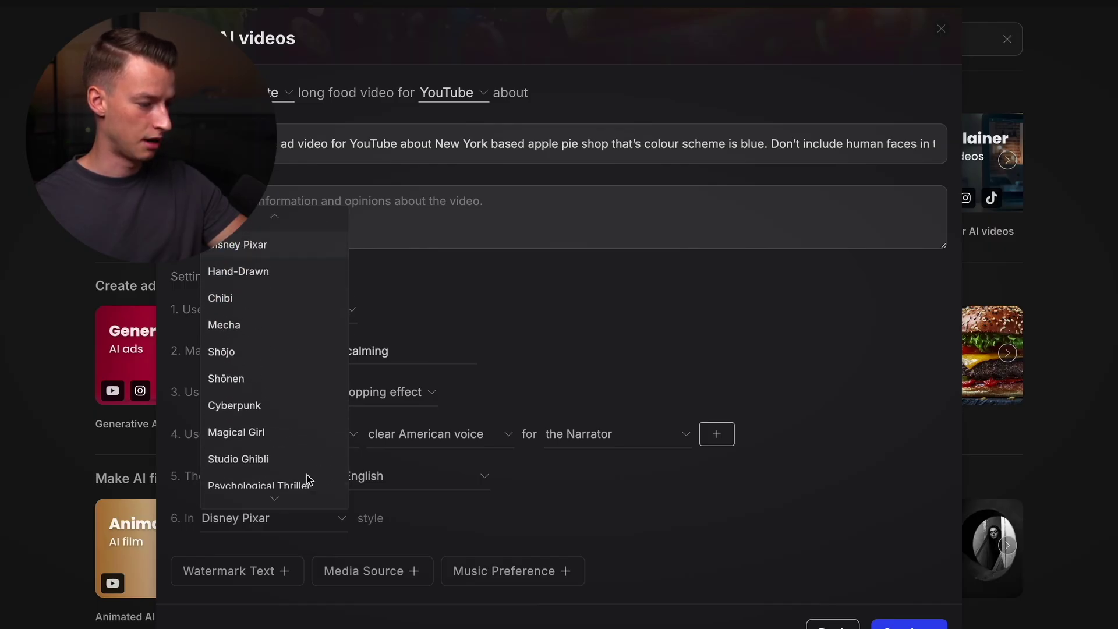
left_click(369, 536)
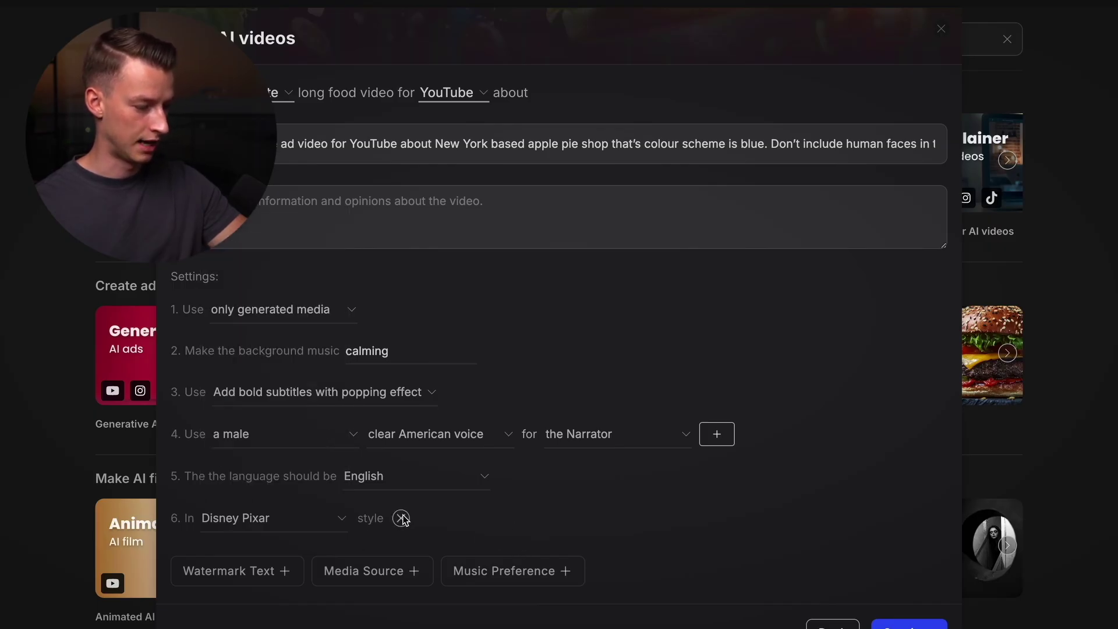
left_click(401, 517)
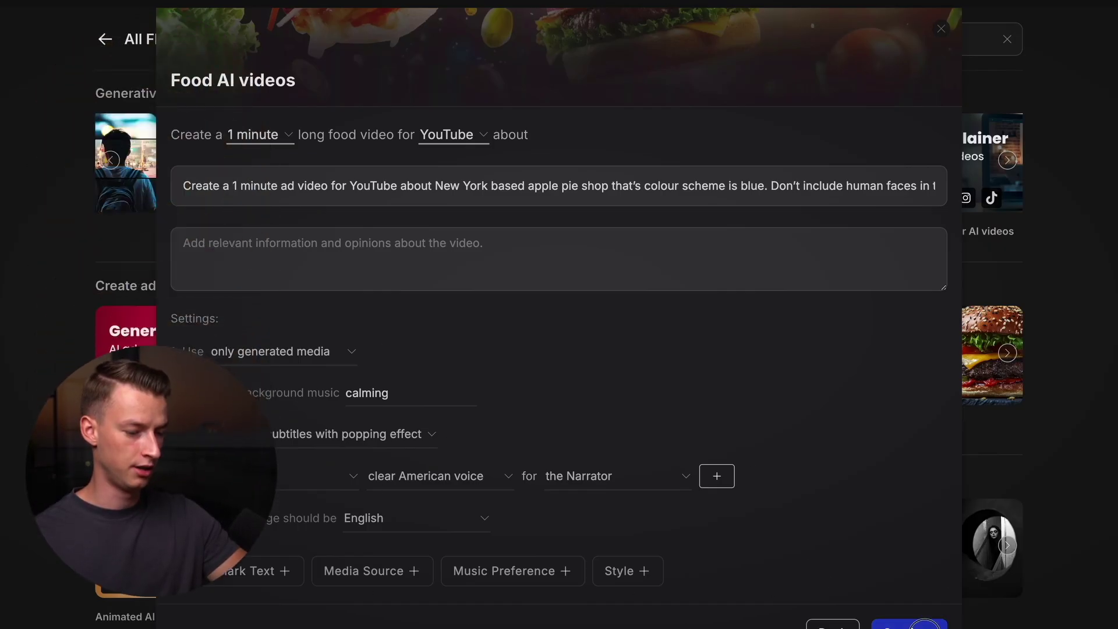
Submit the Food AI videos settings and start generating the video from the resulting prompt
left_click(925, 626)
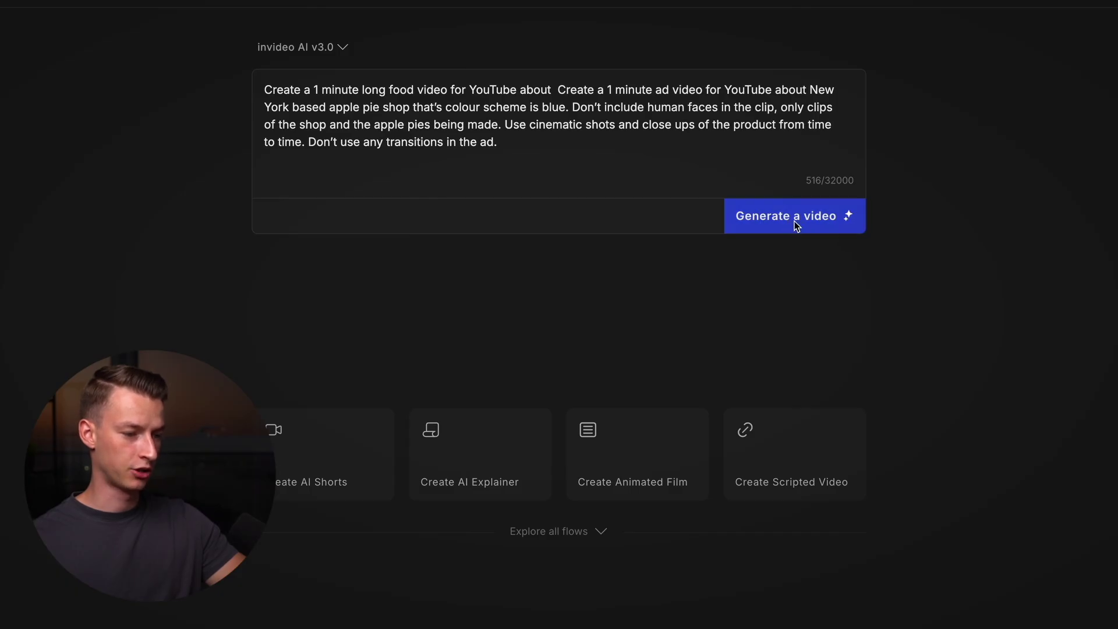
left_click(795, 224)
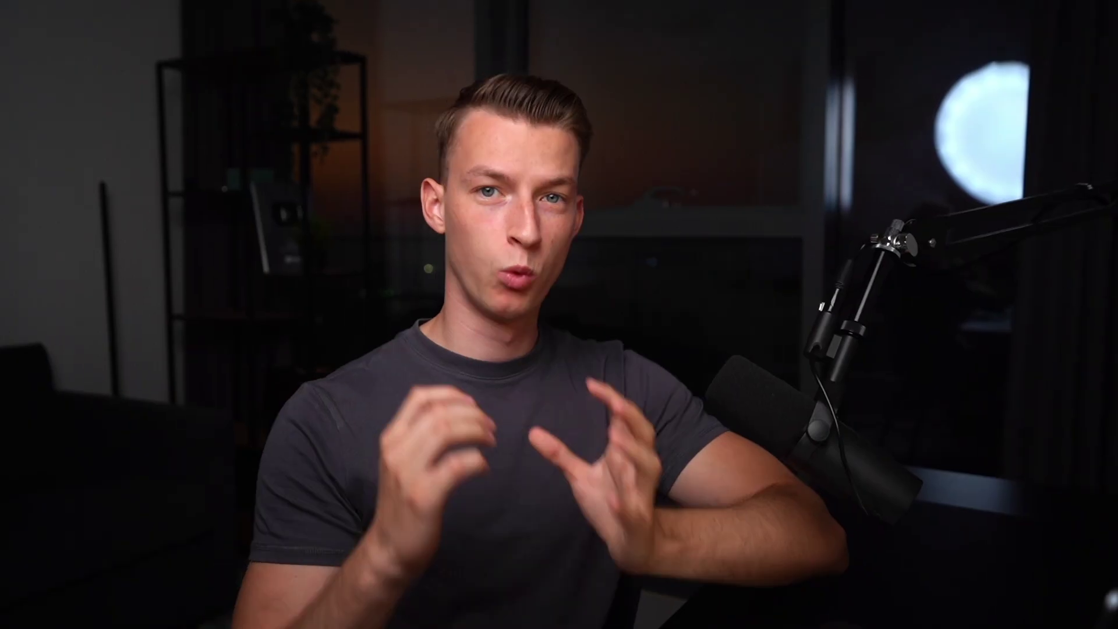
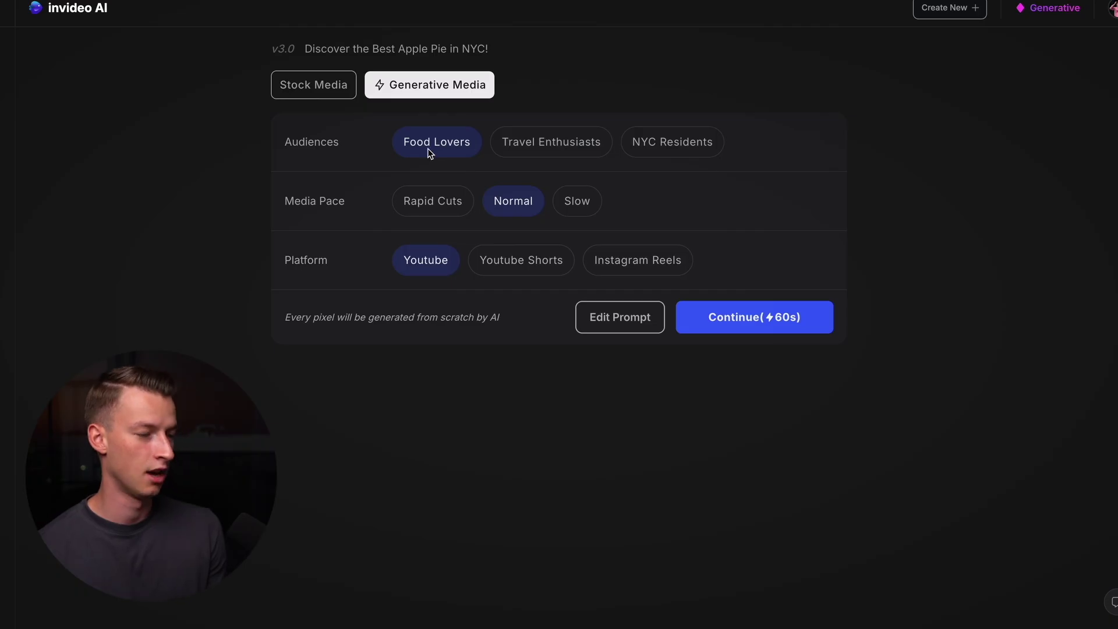
Target the generative video at NYC Residents and continue with Normal media pace for Youtube
left_click_drag(289, 153, 340, 144)
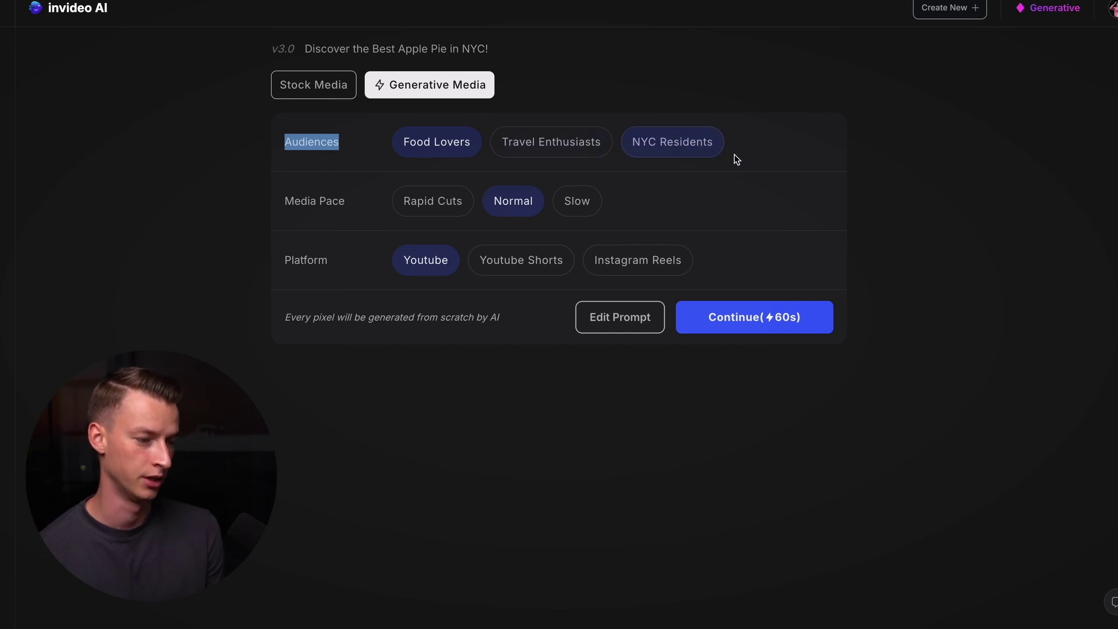
left_click(761, 158)
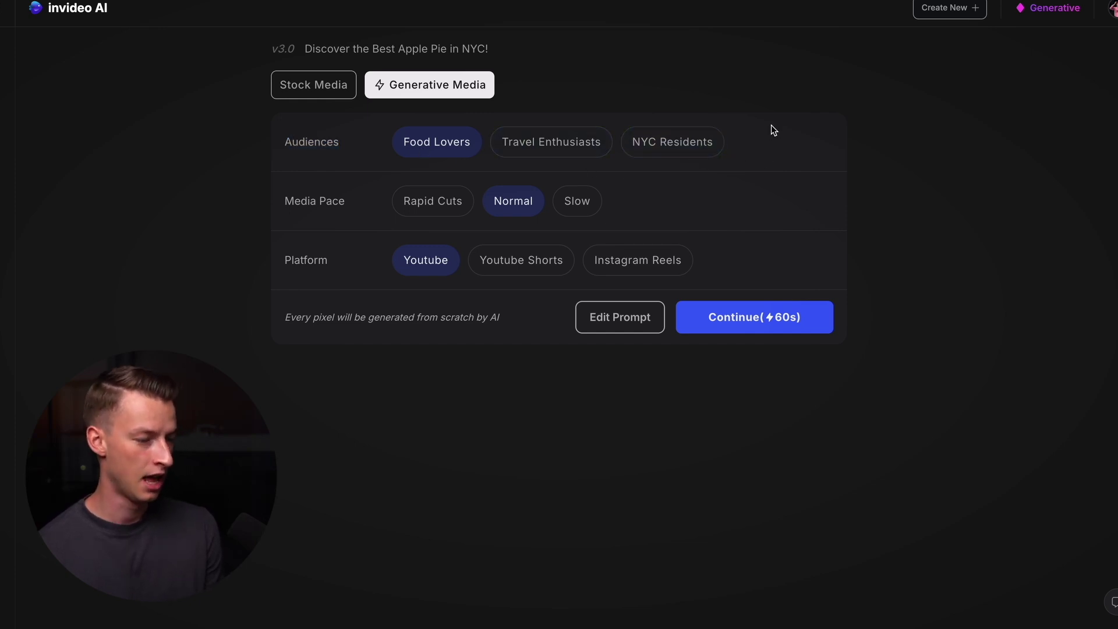
left_click(698, 143)
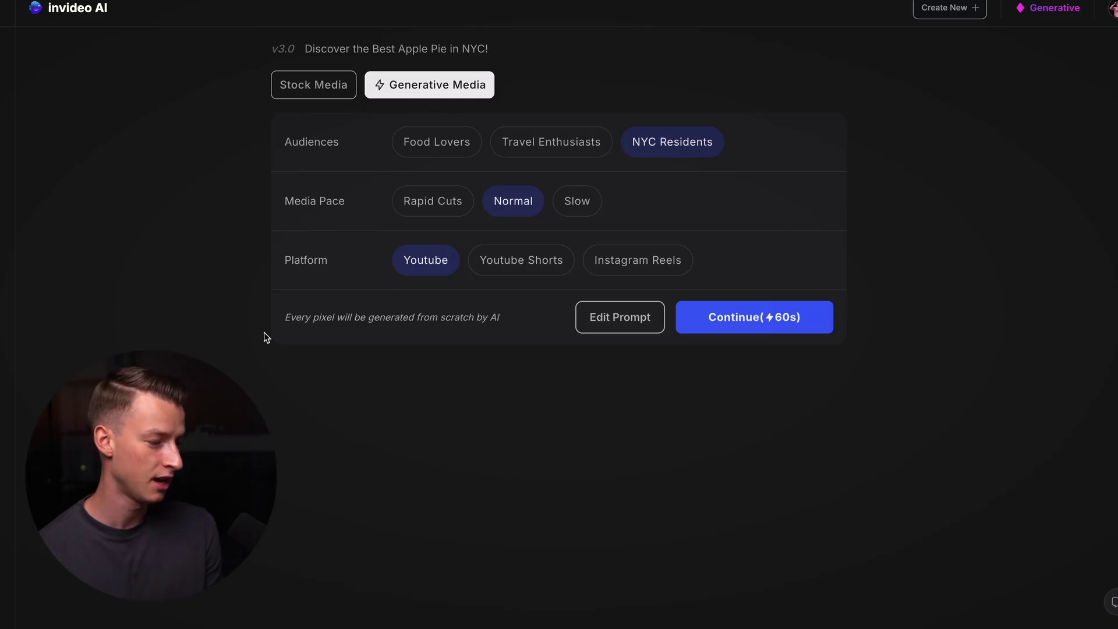
left_click_drag(290, 324, 505, 329)
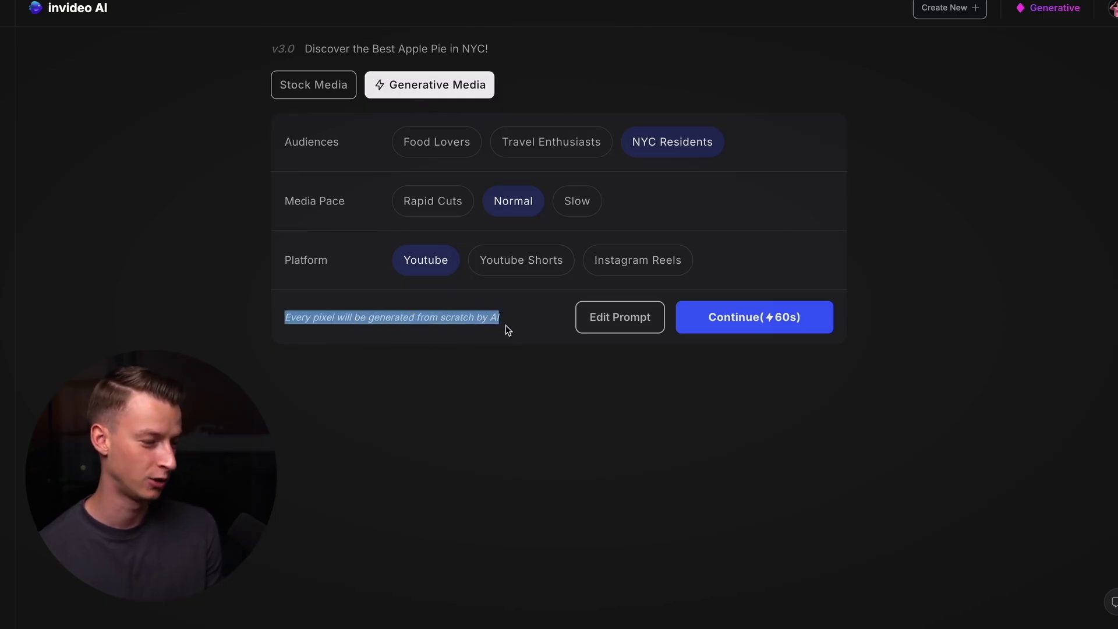
left_click(499, 324)
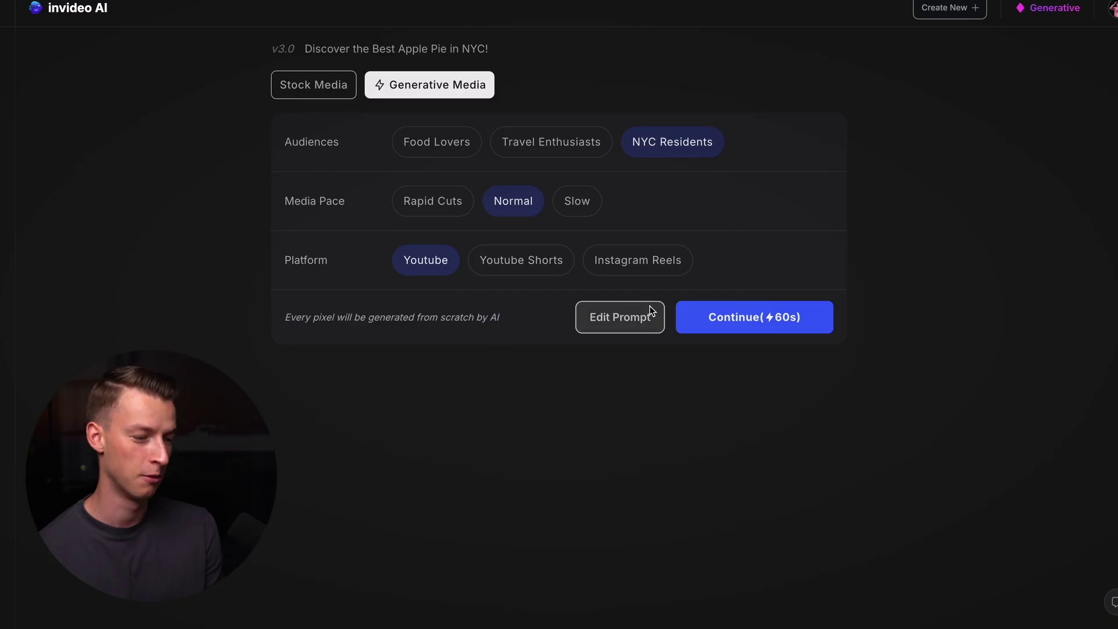
left_click(811, 317)
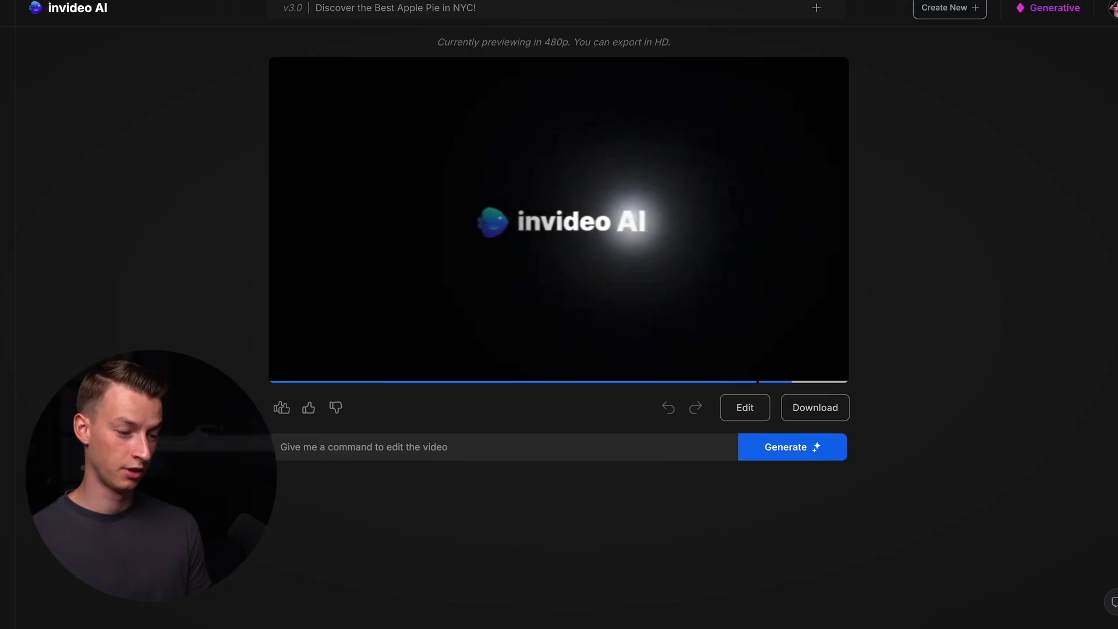
Review the generated ad by playing and pausing at the shopfront, pie slice, shop interior, oven and dough-rolling scenes
left_click(621, 283)
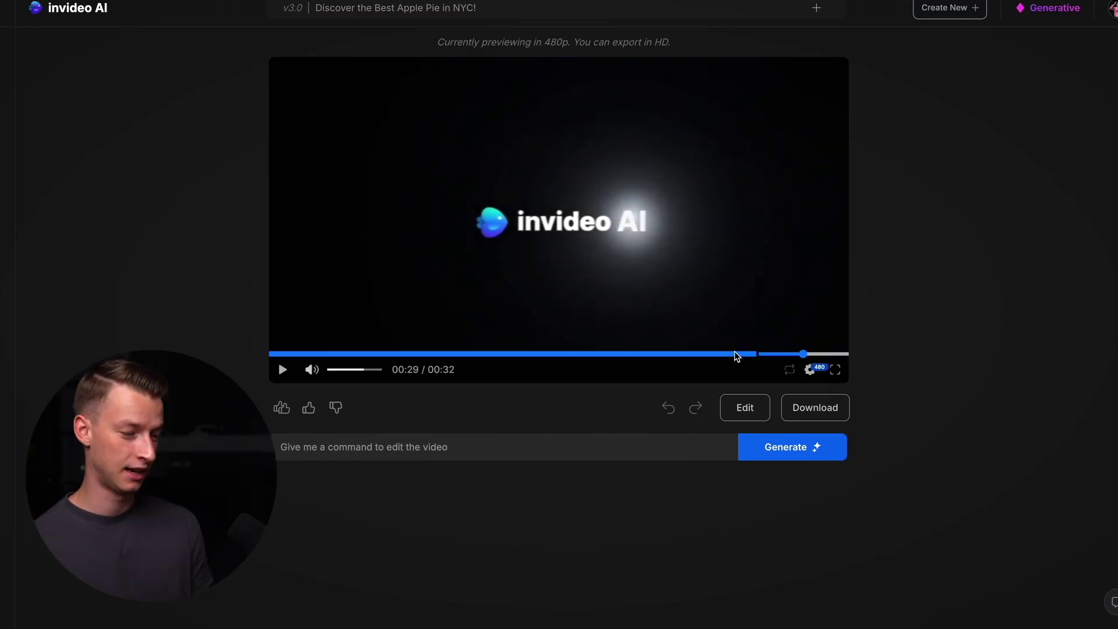
left_click(732, 353)
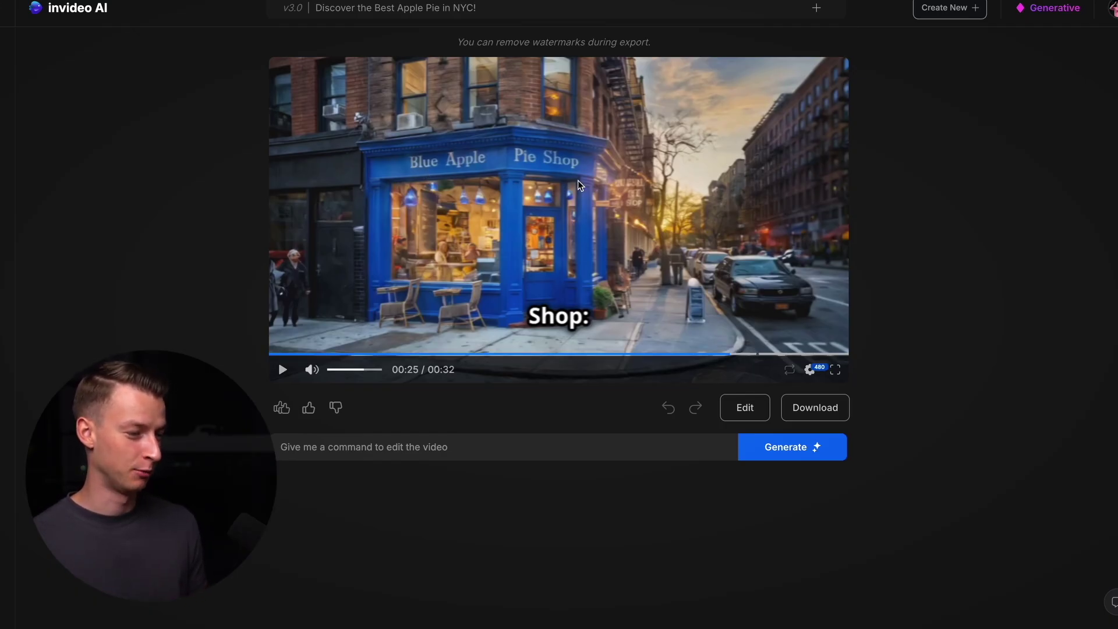
left_click(644, 354)
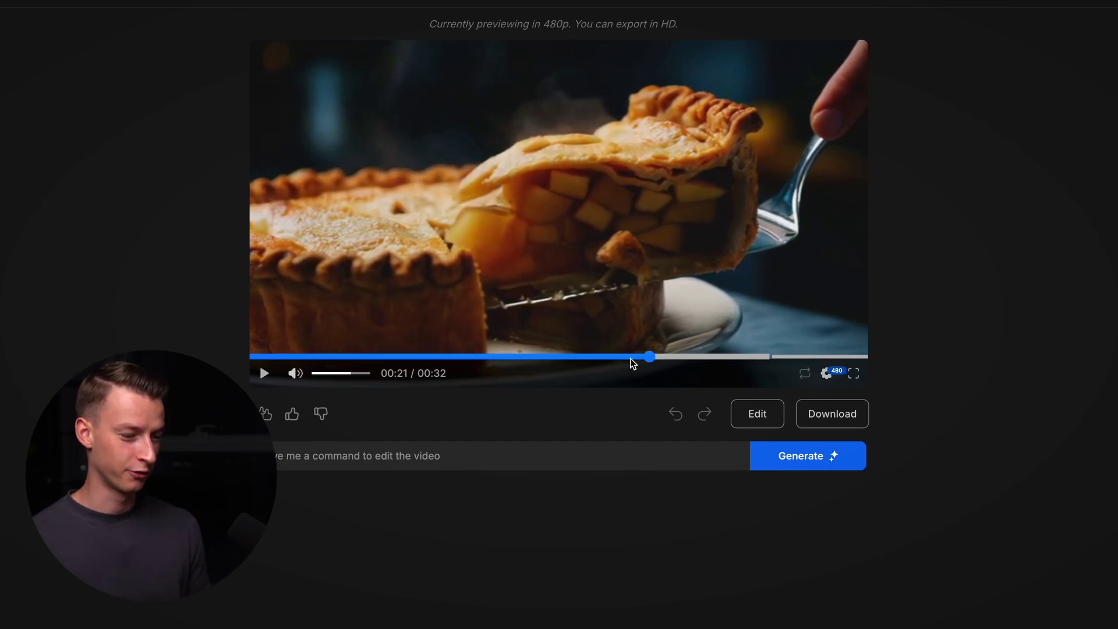
left_click(592, 357)
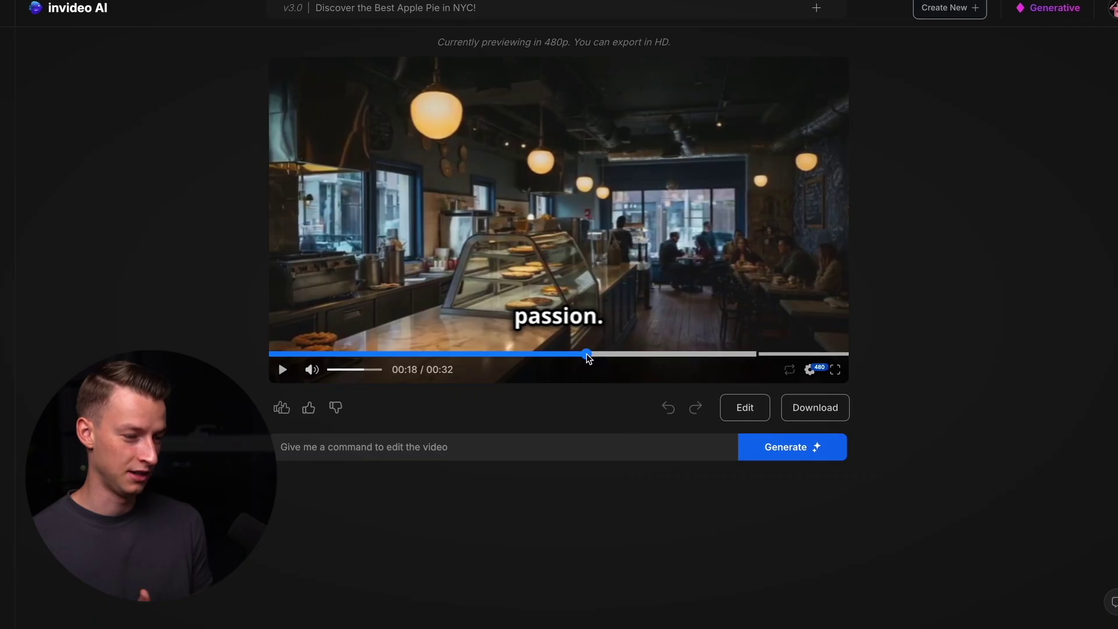
left_click_drag(588, 357, 529, 353)
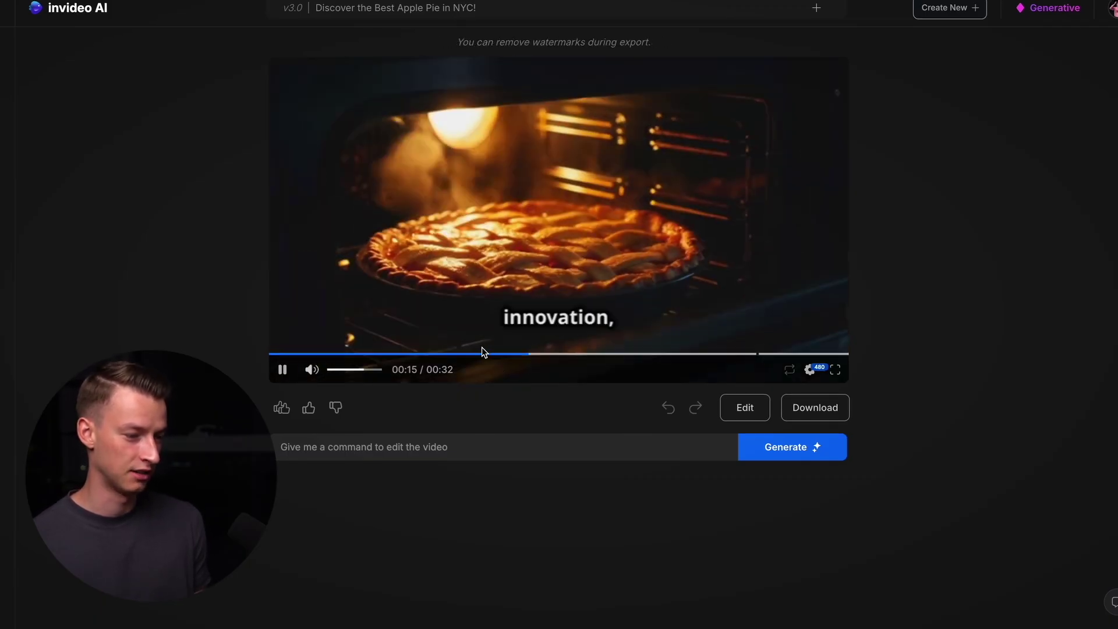
left_click(575, 235)
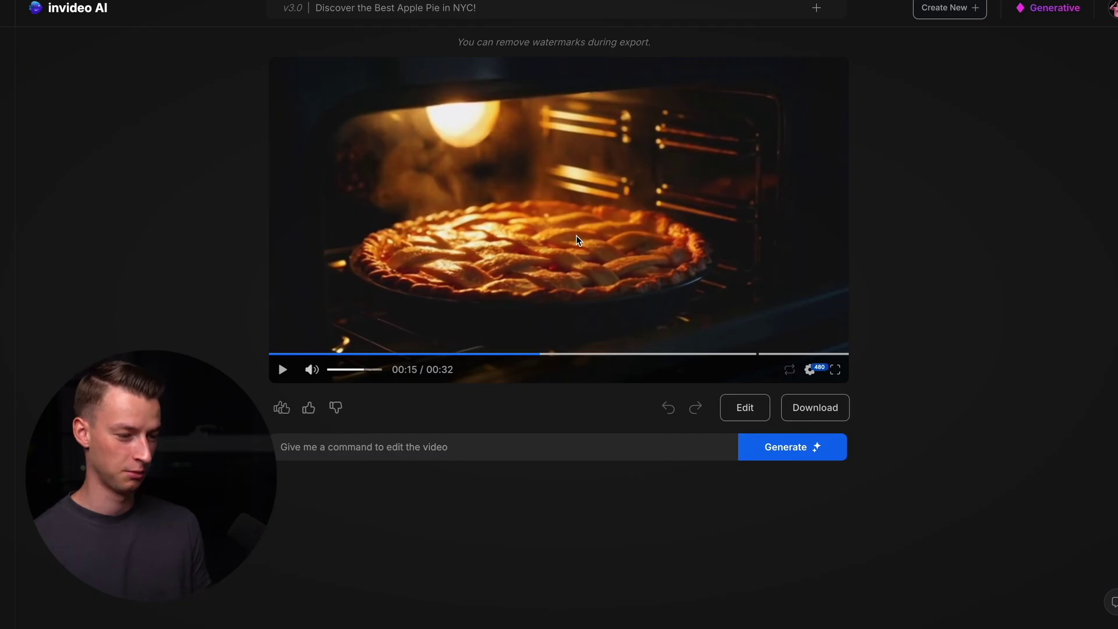
left_click(575, 235)
left_click(575, 235)
left_click(452, 354)
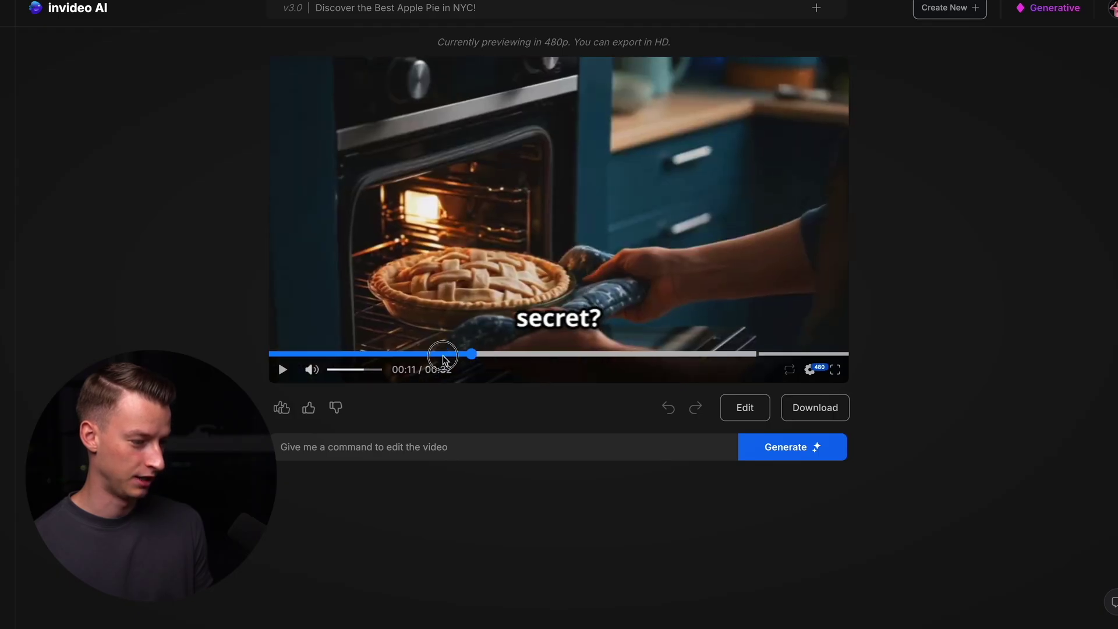
left_click_drag(442, 356, 402, 365)
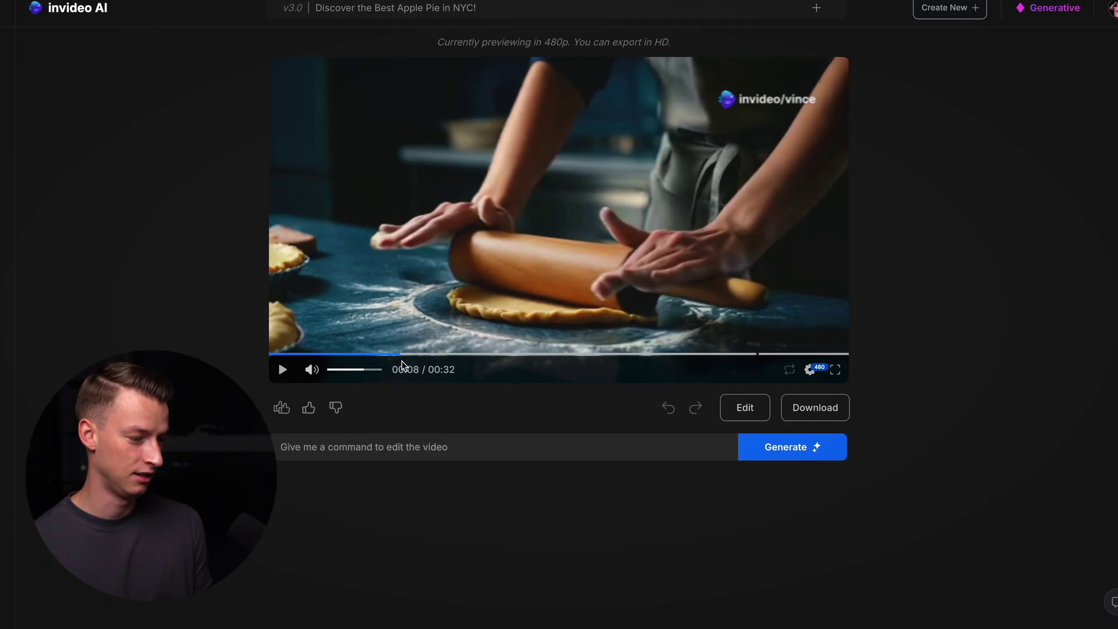
left_click_drag(516, 356, 629, 355)
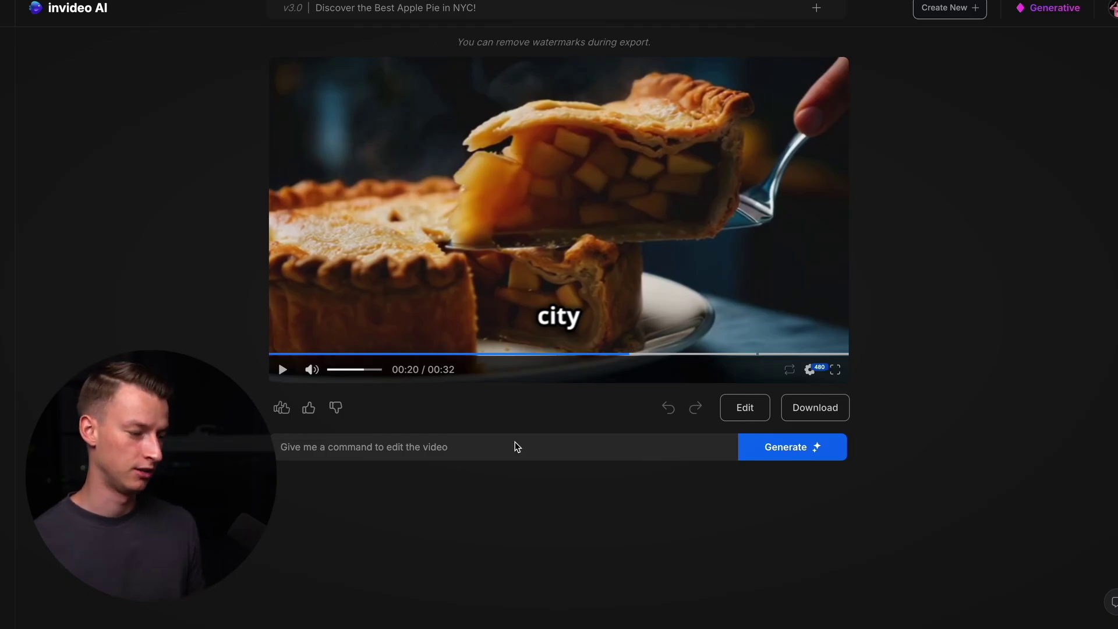
Apply the suggested edit command "Change subtitle animation style to Radial Blur" and preview the updated subtitles
left_click(386, 449)
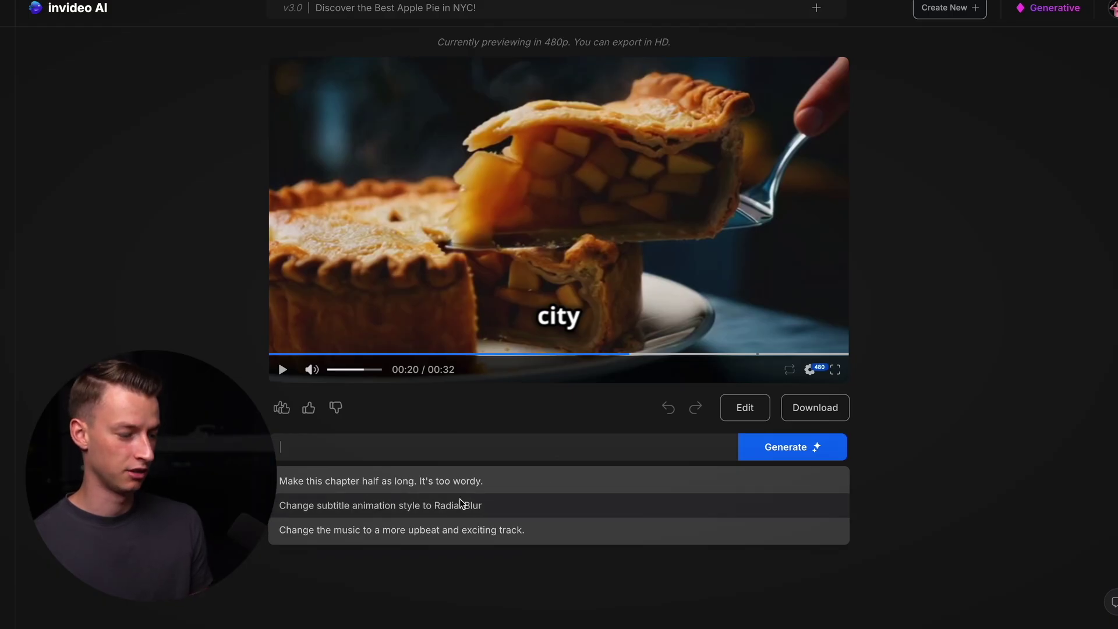
left_click(496, 510)
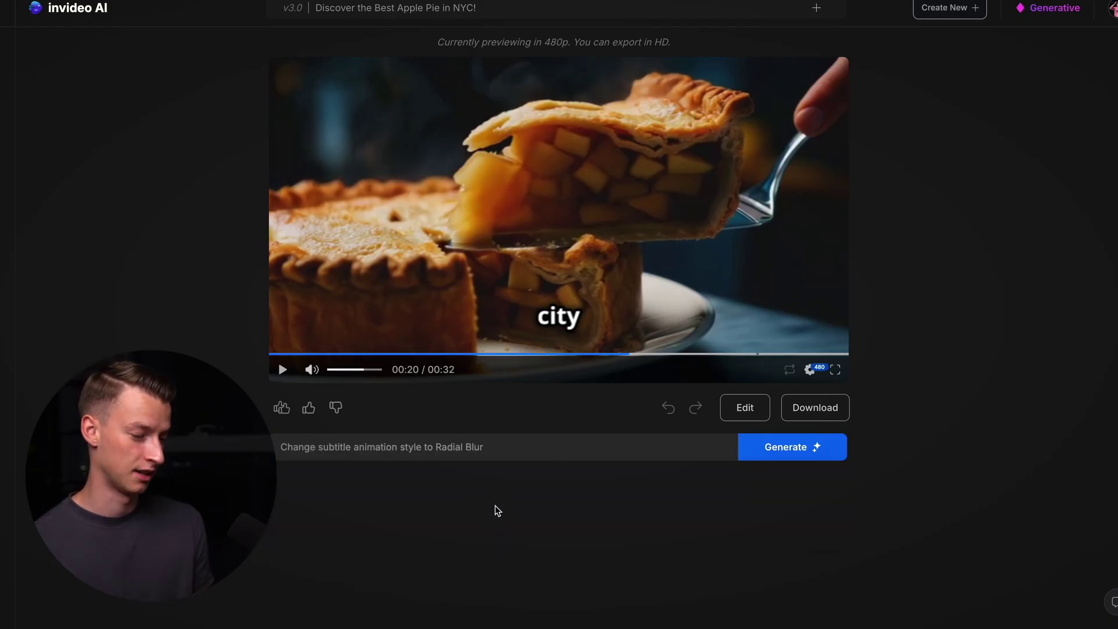
left_click(797, 451)
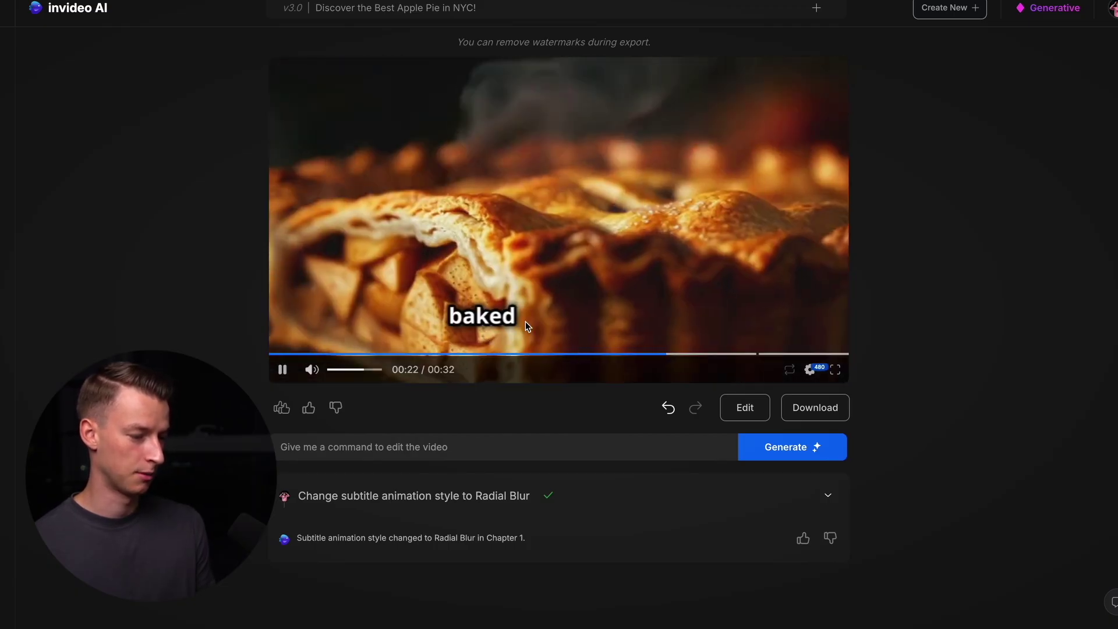
left_click(728, 305)
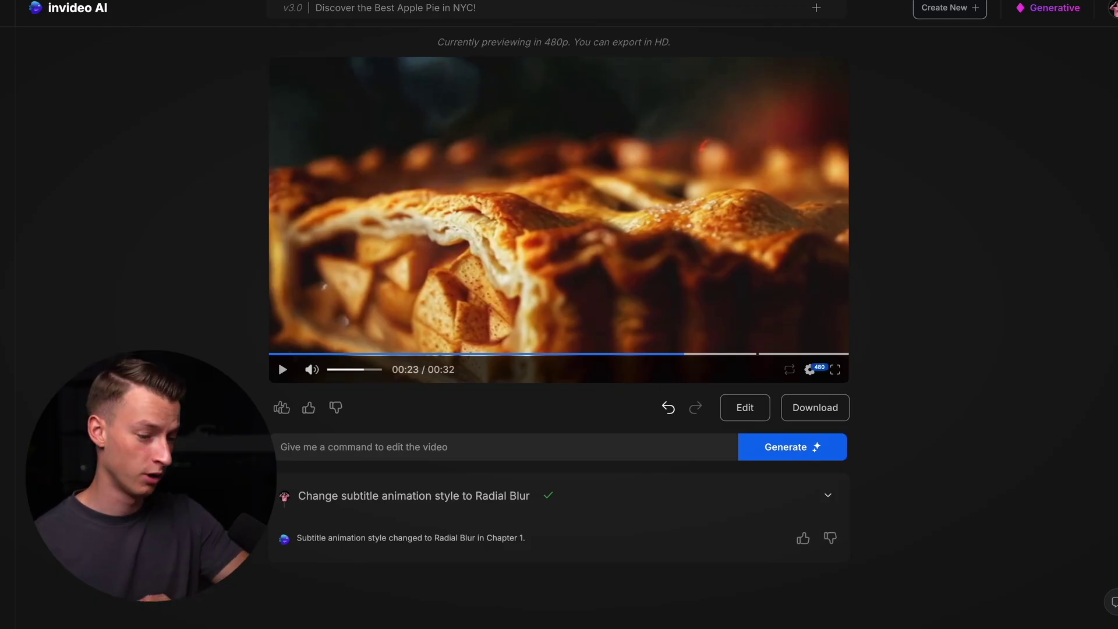
Open the video for media editing and swap Chapter 1's opening city skyline clip for an automatically suggested alternative
left_click(745, 413)
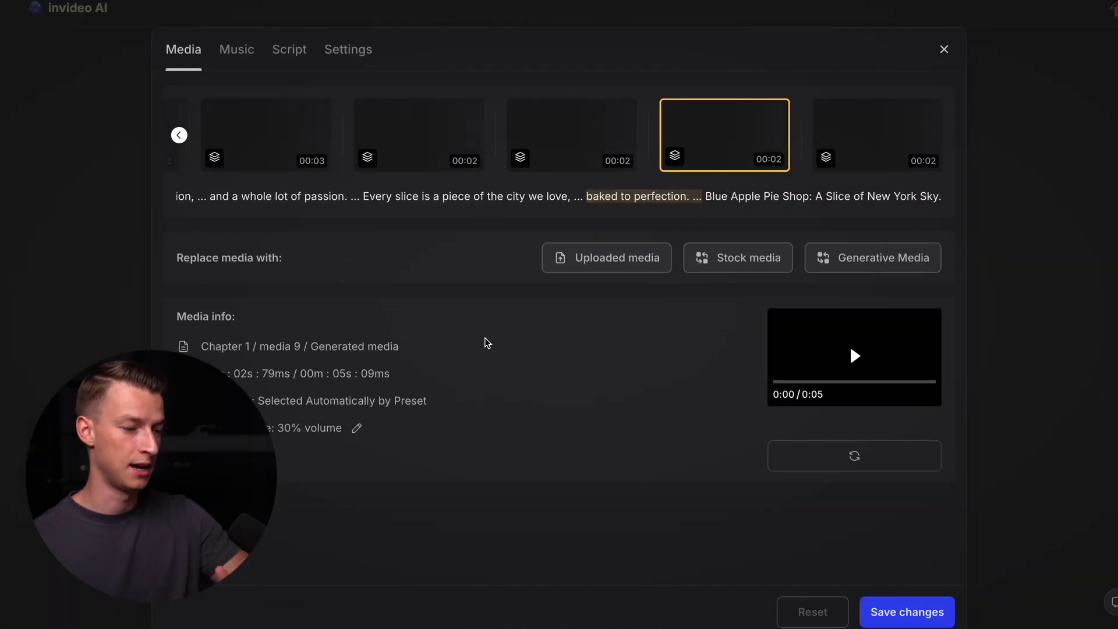
scroll(725, 128, "left", 10)
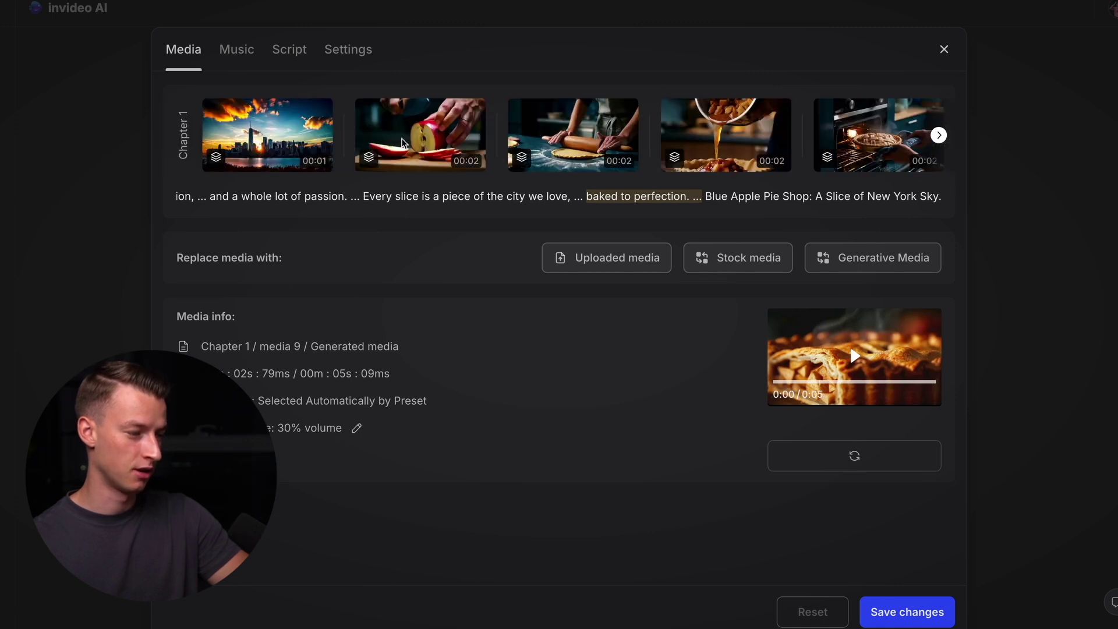
left_click(289, 132)
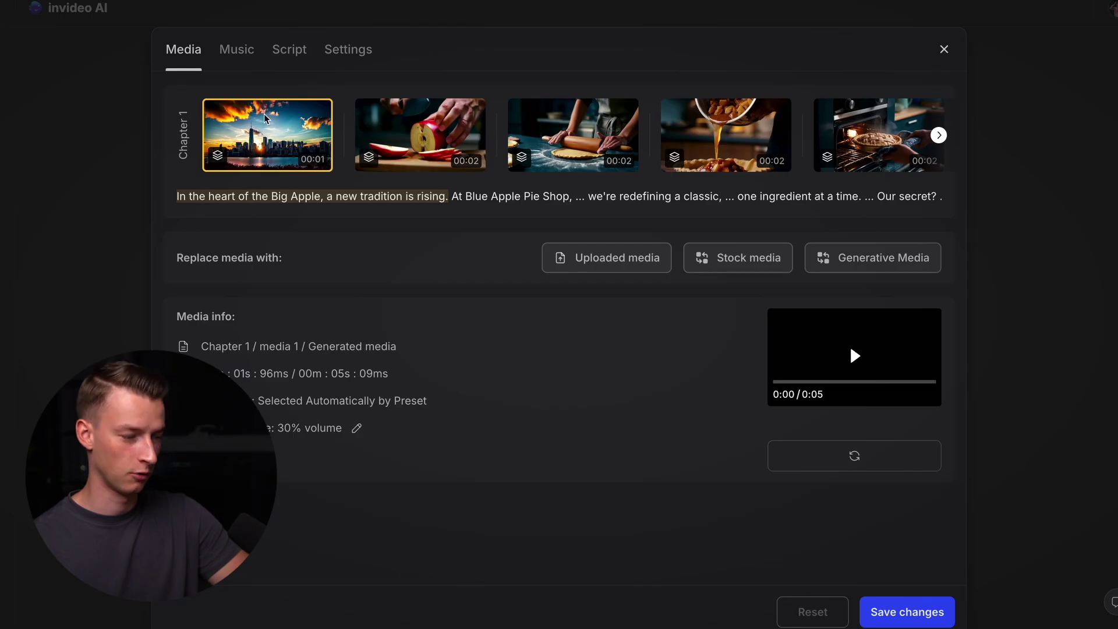
left_click(872, 454)
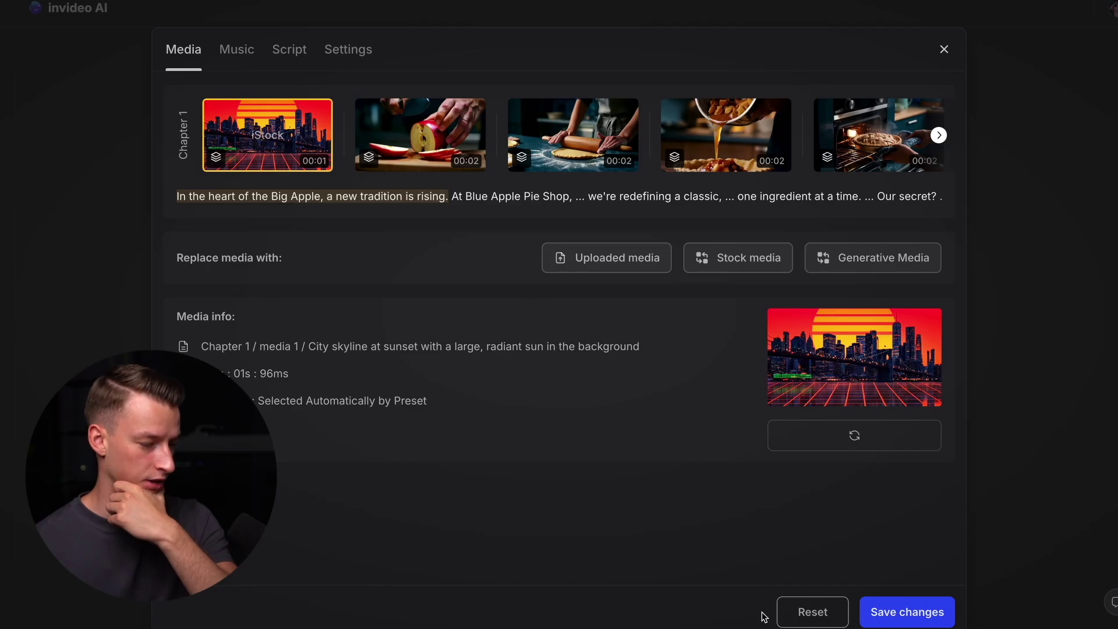
Close the media editor and discard the unsaved opening clip replacement
left_click(940, 50)
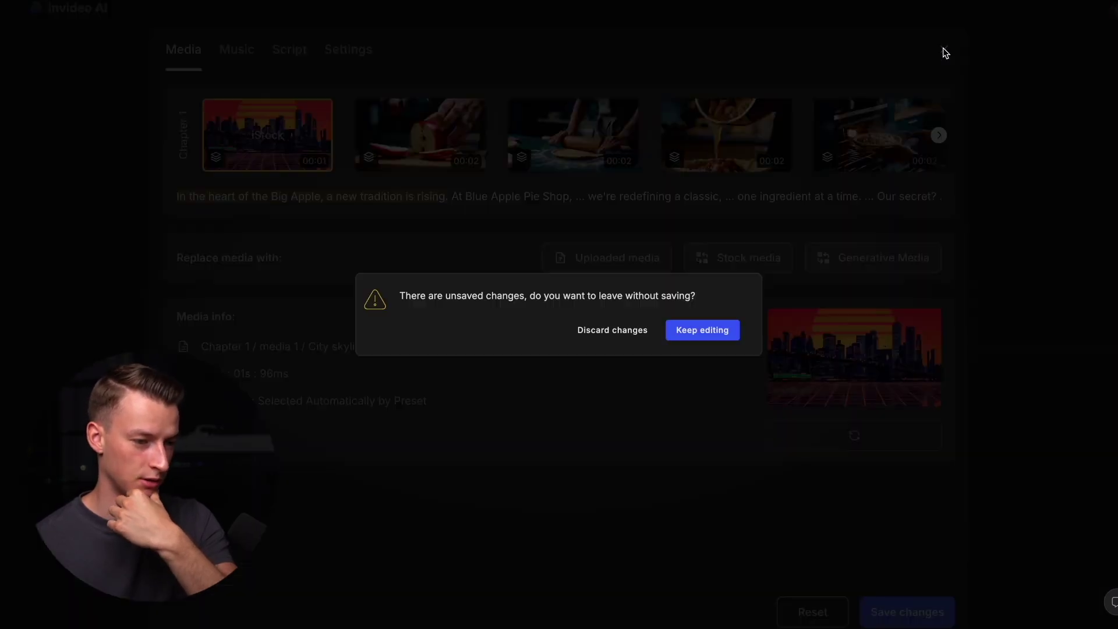
left_click(640, 330)
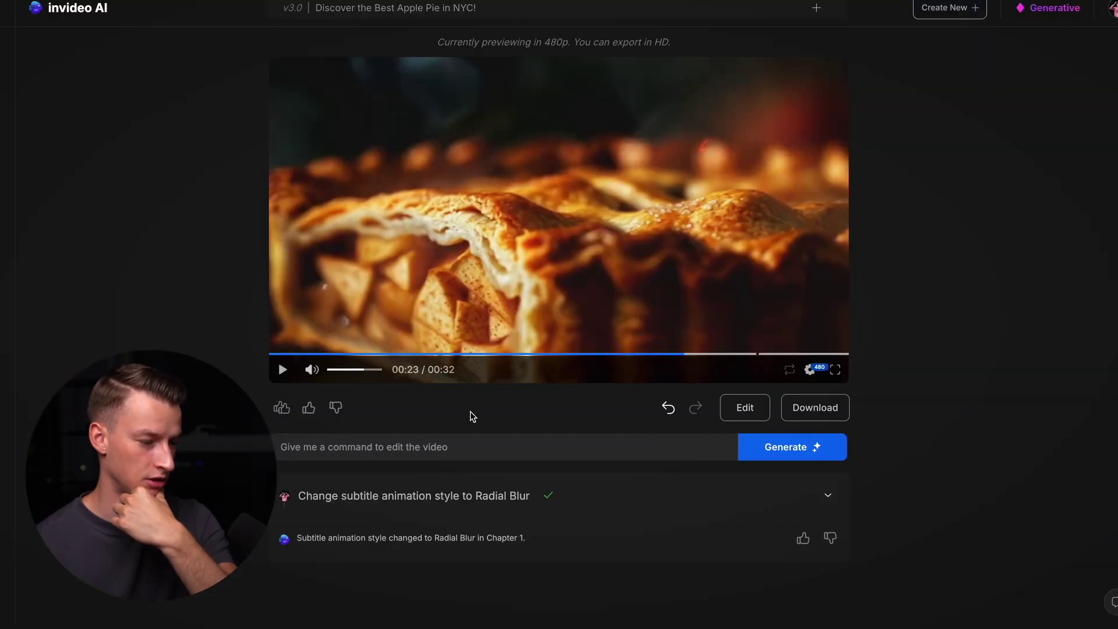
Reopen the video for editing and look over its background music and the Chapter 1 script lines
left_click(757, 407)
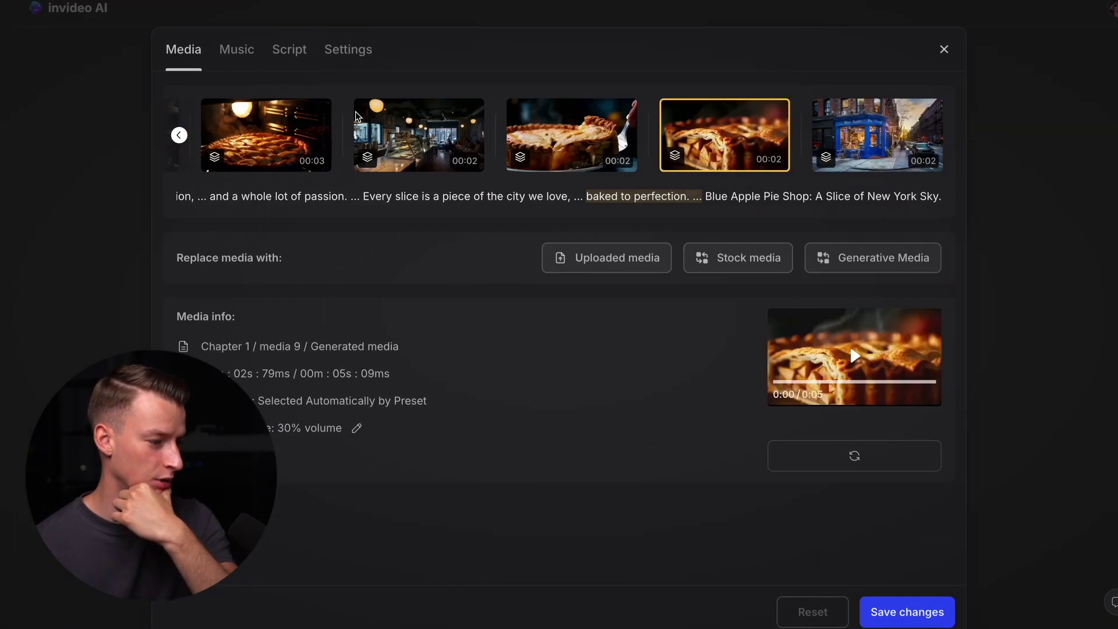
left_click(235, 52)
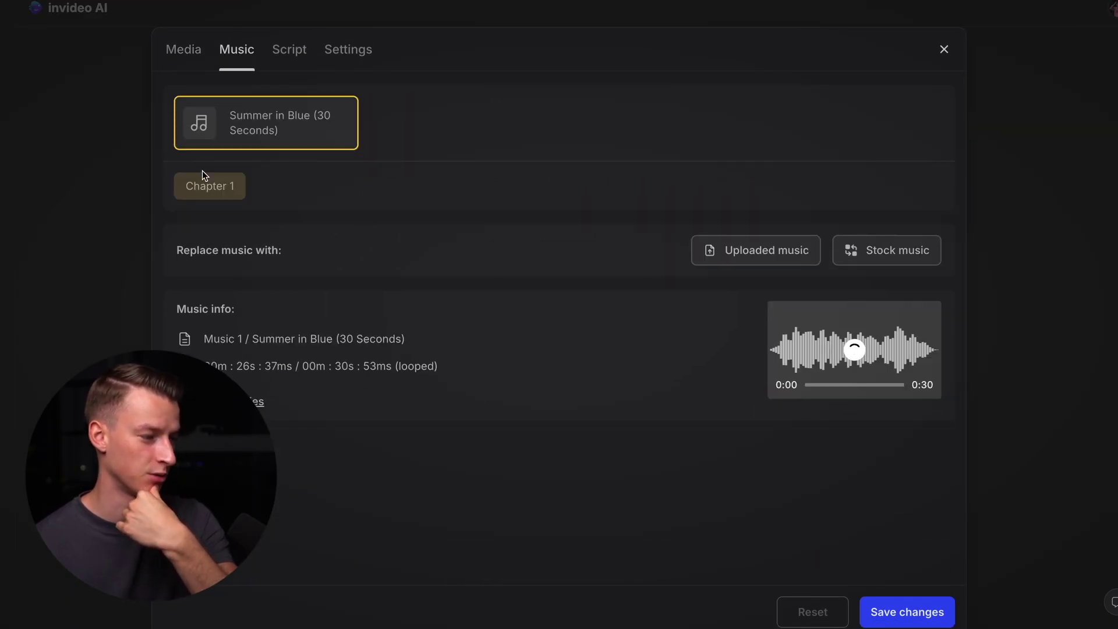
left_click(292, 48)
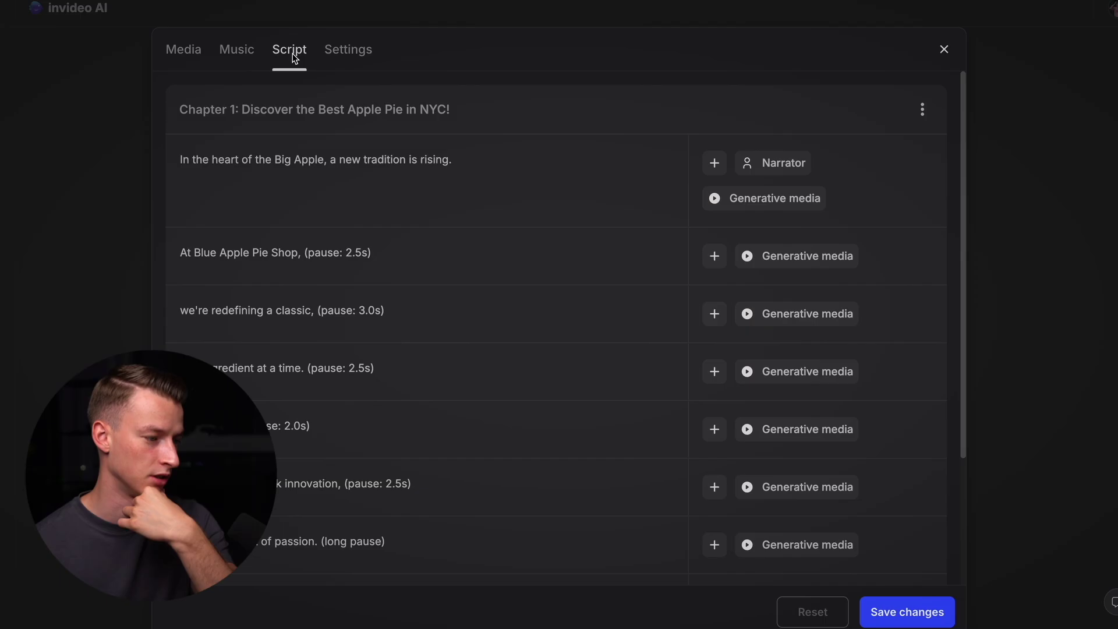
scroll(376, 333, "down", 3)
scroll(376, 333, "up", 3)
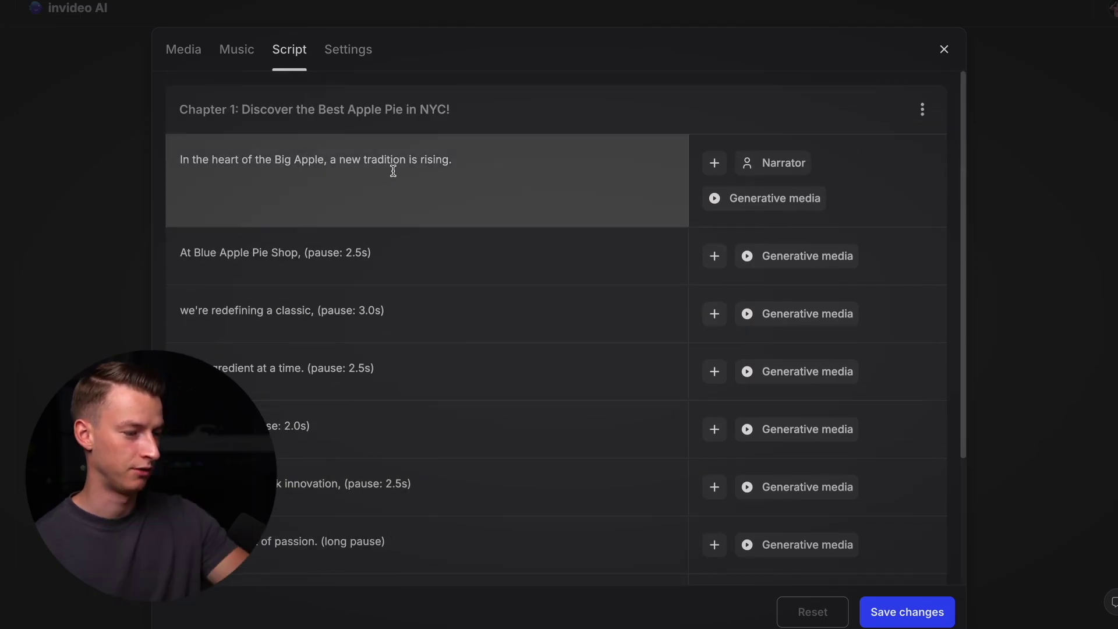
Reword the first script line to begin "In the heart of the Big Apple, a new favorite spot of yours" and save the changes
left_click(419, 163)
left_click_drag(456, 164, 342, 164)
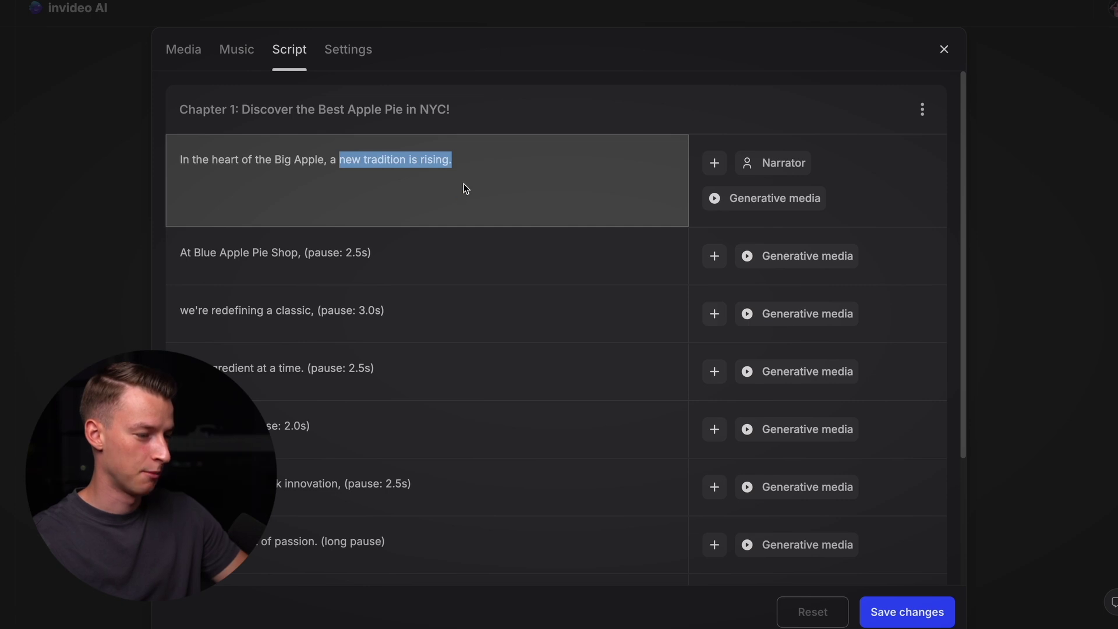
left_click(452, 163)
key("BackSpace")
key("BackSpace")
key("BackSpace")
key("BackSpace")
key("BackSpace")
key("BackSpace")
key("BackSpace")
key("BackSpace")
key("BackSpace")
key("BackSpace")
key("BackSpace")
key("BackSpace")
key("BackSpace")
key("BackSpace")
key("BackSpace")
key("BackSpace")
key("BackSpace")
key("BackSpace")
key("BackSpace")
key("BackSpace")
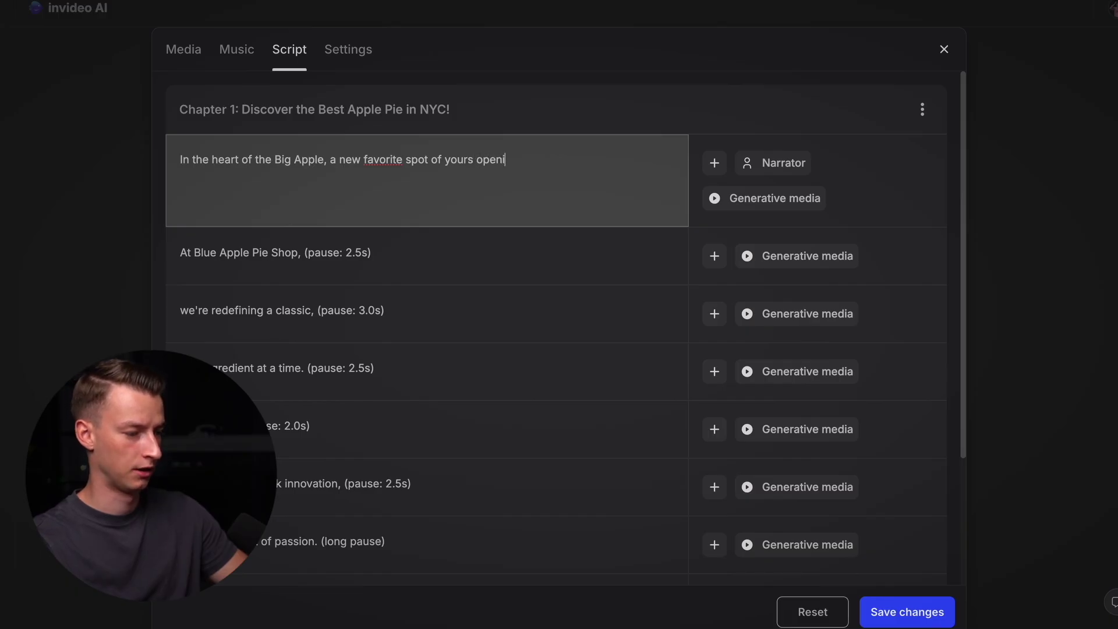
left_click(918, 610)
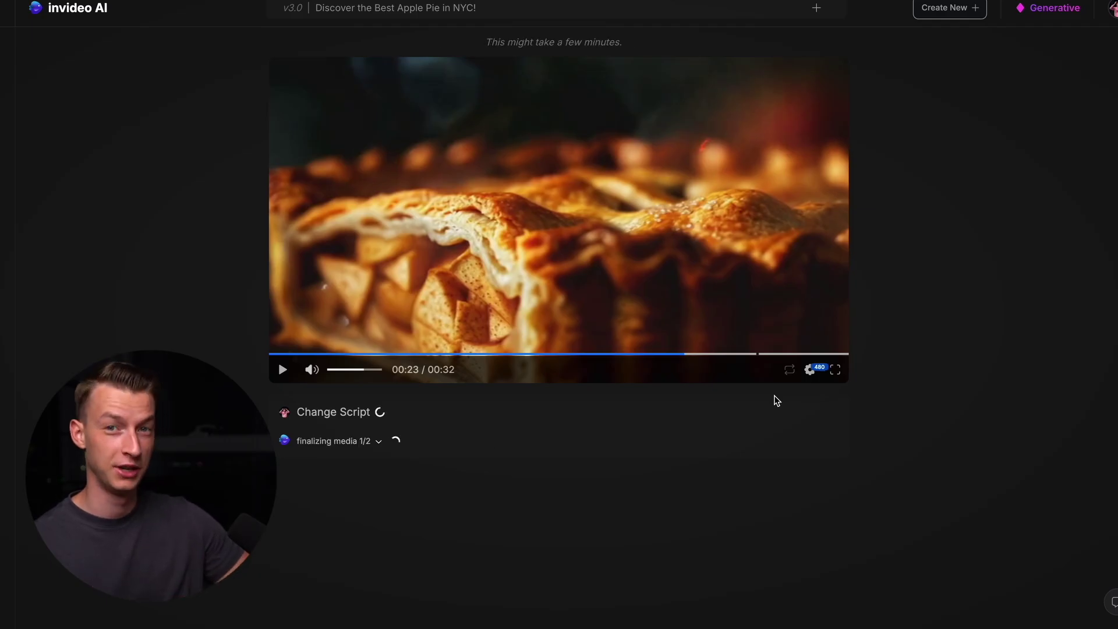
Reopen the editor, examine the preset and volume settings and the updated media clips, and return to the video preview
left_click(744, 403)
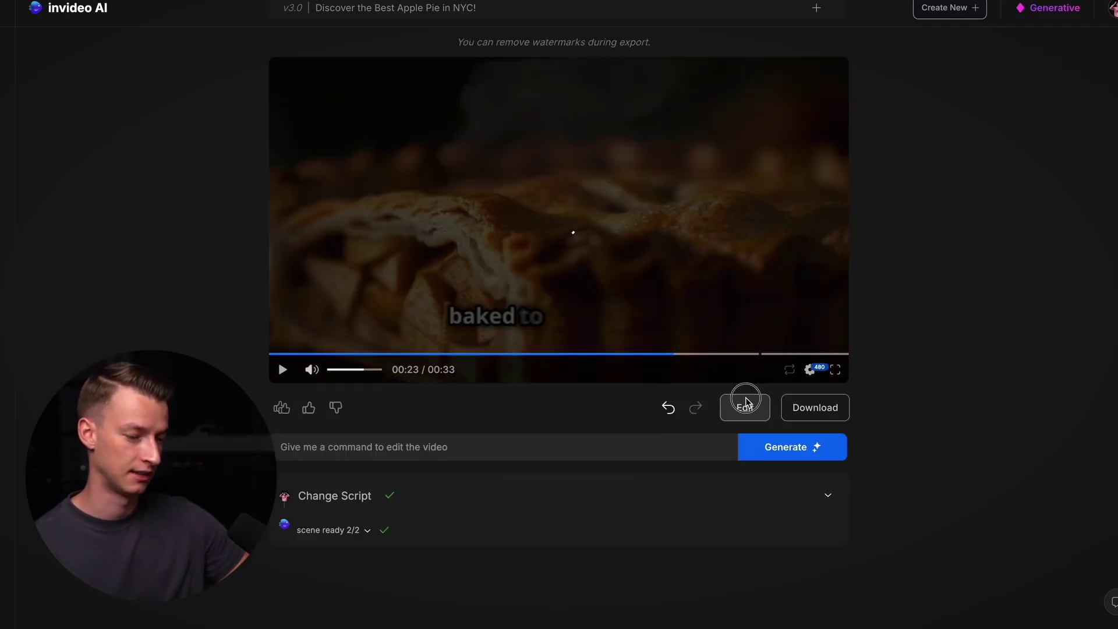
left_click(361, 52)
scroll(231, 253, "down", 1)
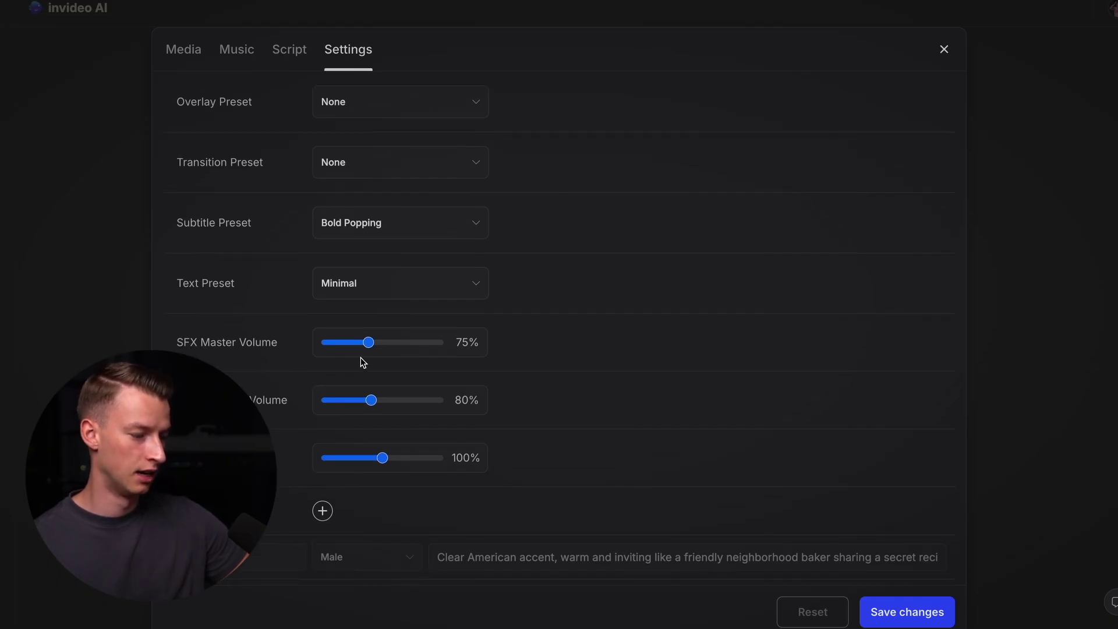
left_click_drag(175, 341, 289, 347)
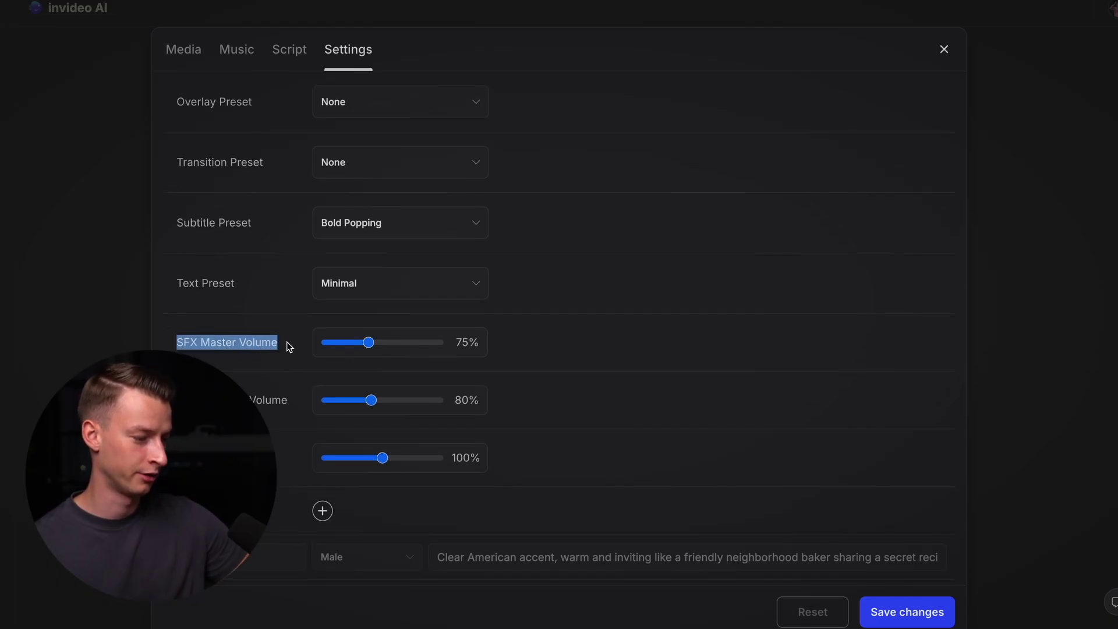
left_click_drag(176, 399, 281, 402)
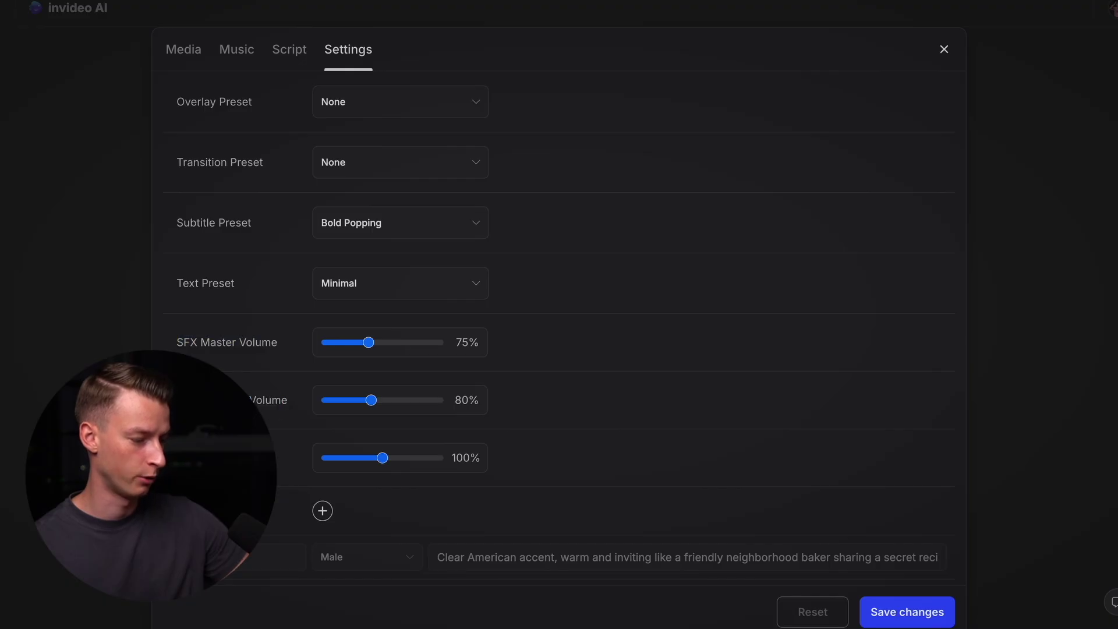
scroll(281, 401, "down", 1)
scroll(233, 175, "up", 2)
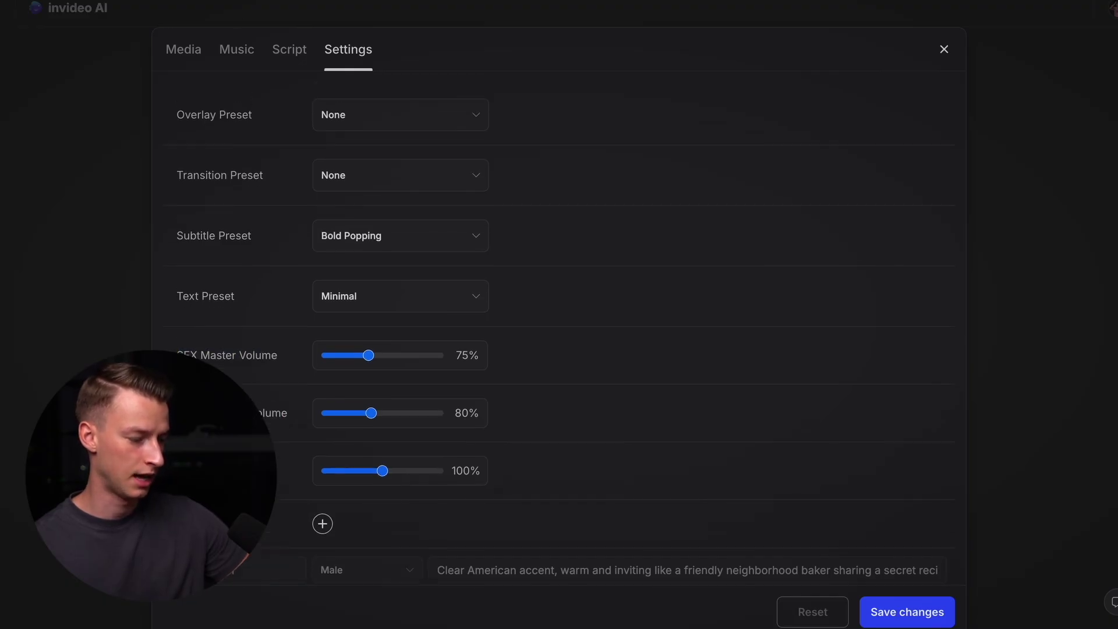
left_click(192, 52)
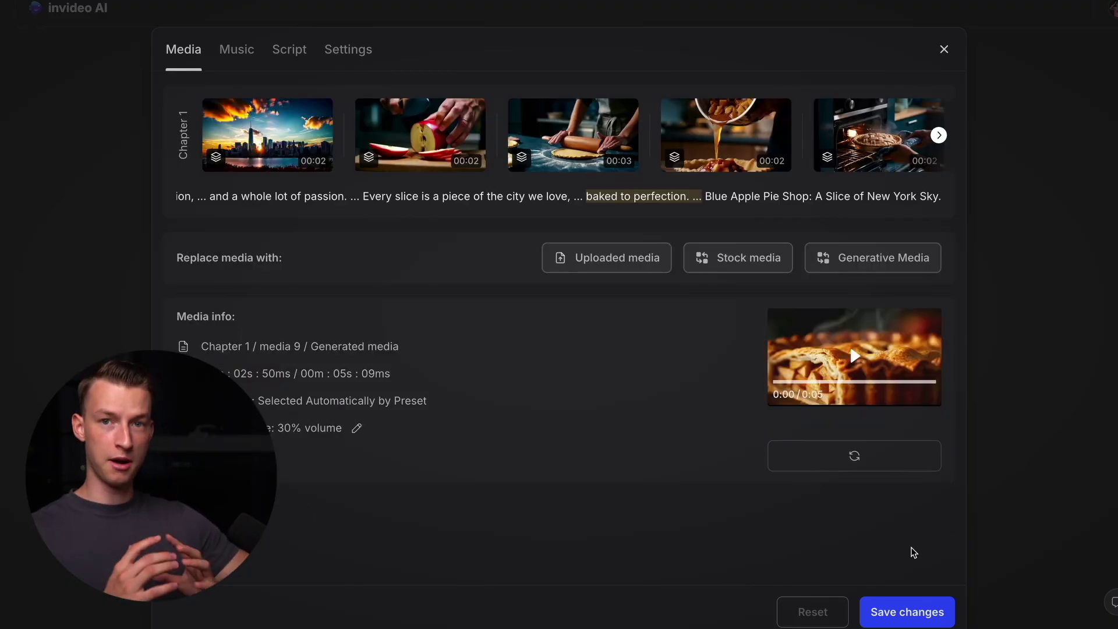
left_click(925, 621)
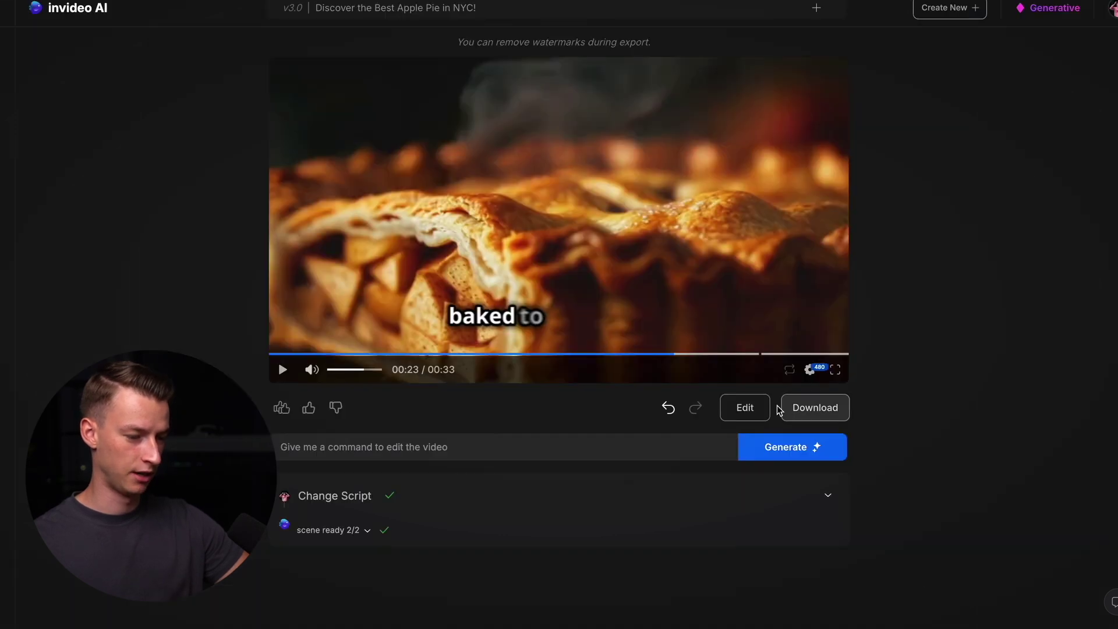
Download the finished video with No Watermarks, invideo AI branding None and 1080p resolution
left_click(812, 409)
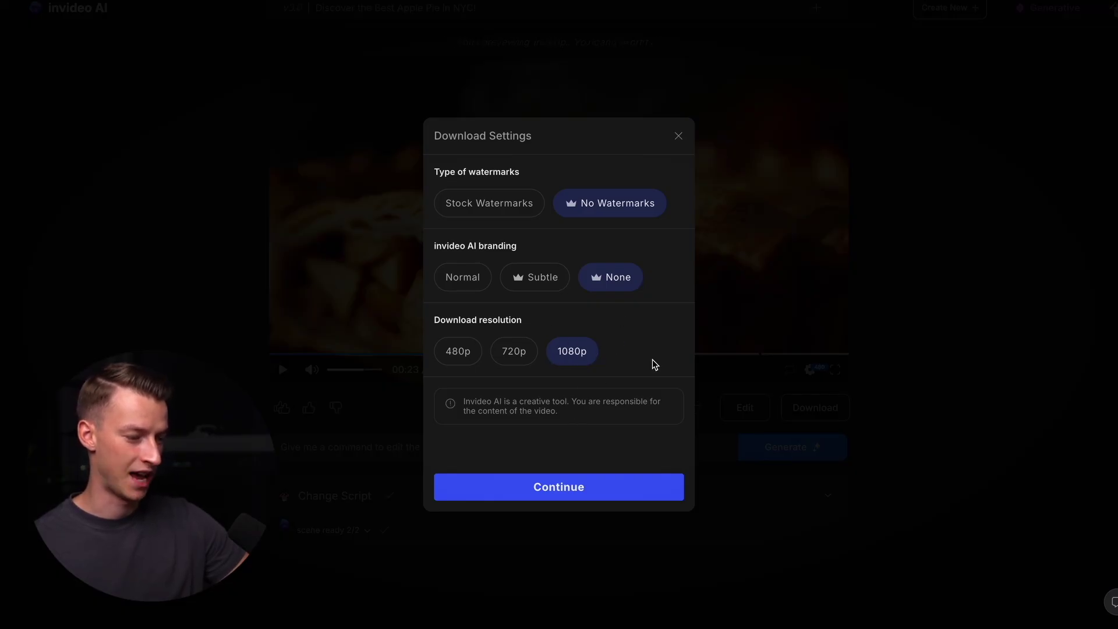
left_click(639, 488)
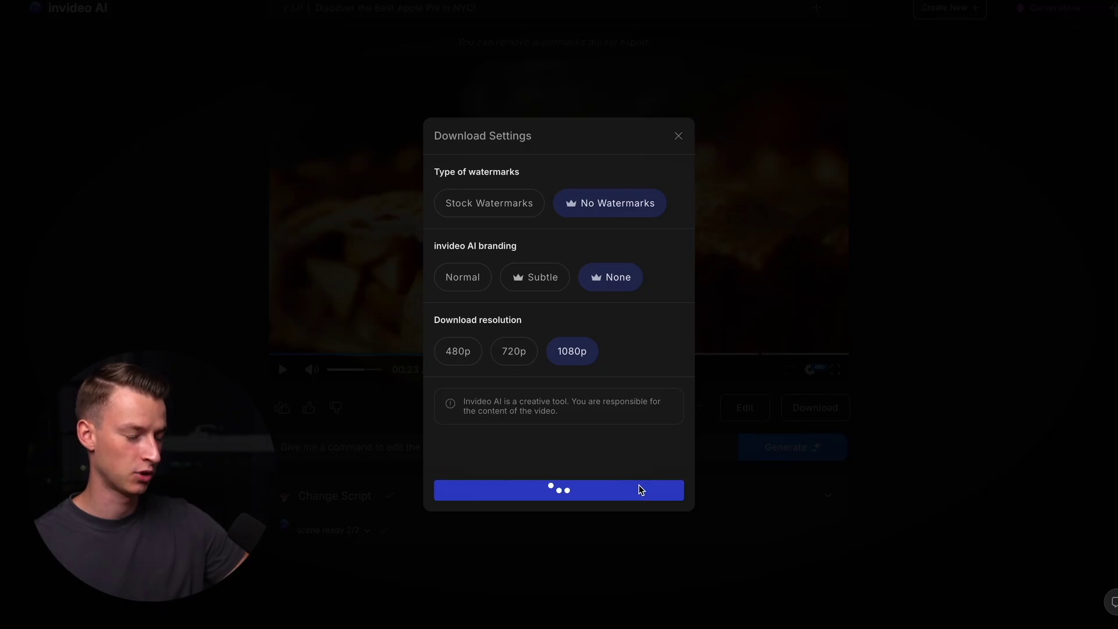